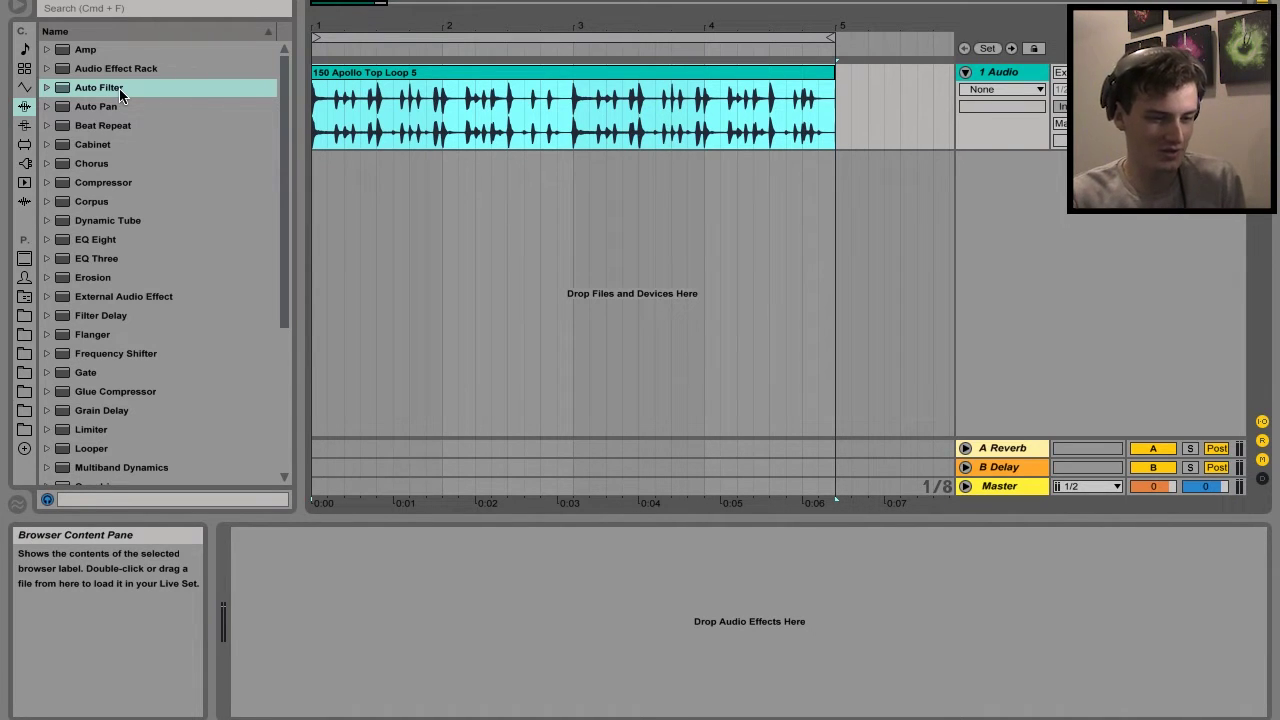
Step: Add an Auto Filter, a Chorus and a Reverb, in that order, to the audio track's effect chain
{"action": "left_click_drag", "start_coordinate": [120, 92], "coordinate": [490, 97]}
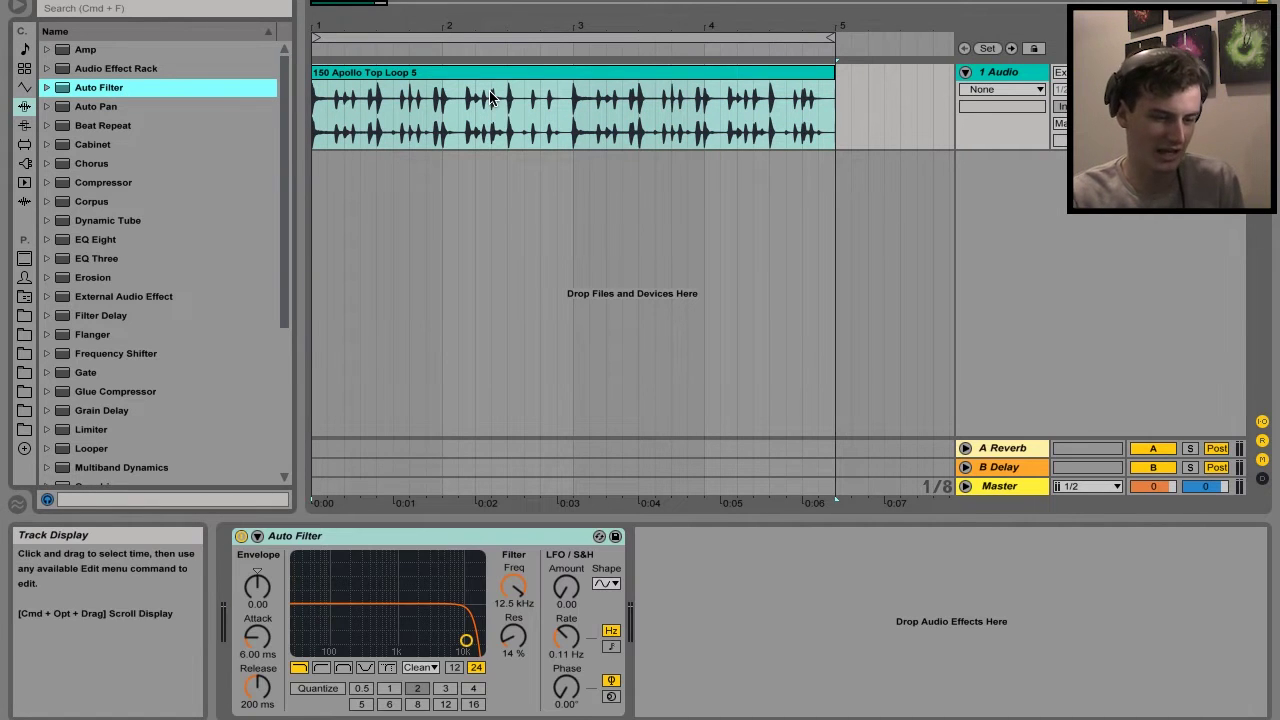
{"action": "left_click_drag", "start_coordinate": [132, 163], "coordinate": [172, 168]}
{"action": "left_click_drag", "start_coordinate": [541, 315], "coordinate": [745, 585]}
{"action": "scroll", "coordinate": [164, 340], "scroll_direction": "down", "scroll_amount": 5}
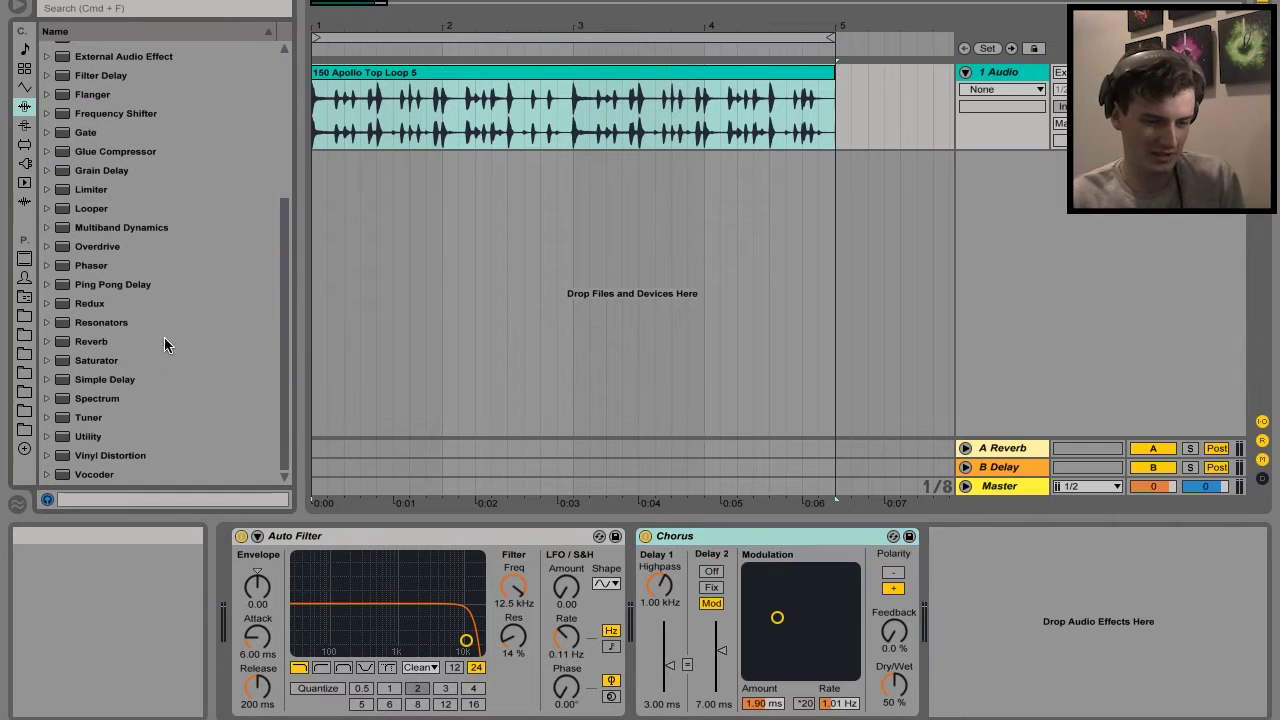
{"action": "left_click_drag", "start_coordinate": [88, 342], "coordinate": [980, 590]}
{"action": "scroll", "coordinate": [649, 584], "scroll_direction": "left", "scroll_amount": 3}
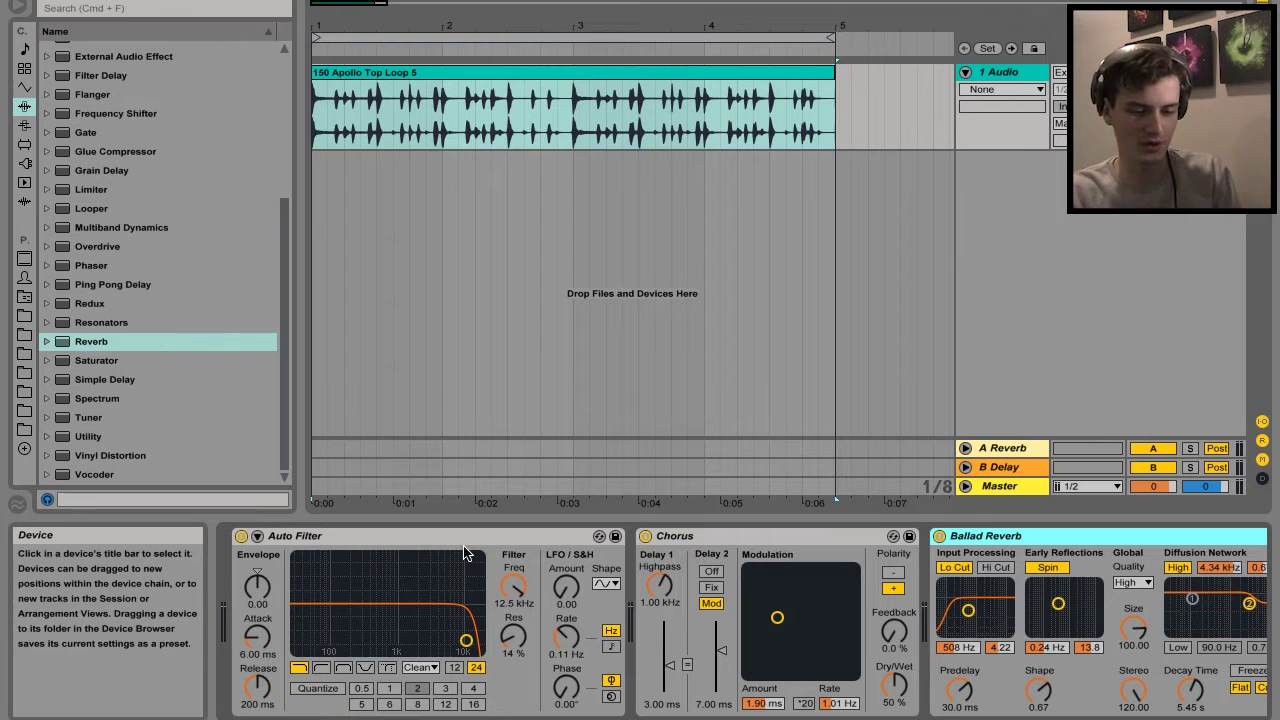
Step: Group the Auto Filter, Chorus and Reverb into an Audio Effect Rack and show its macro controls
{"action": "left_click", "coordinate": [514, 541]}
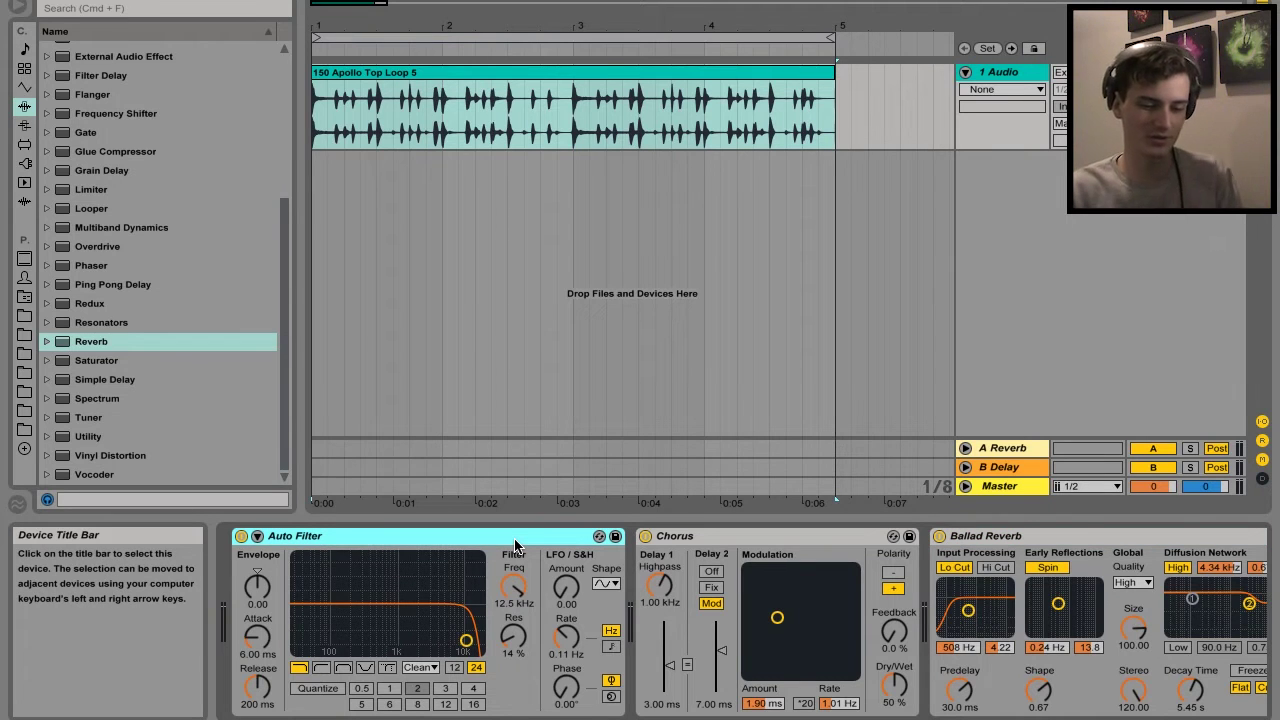
{"action": "left_click", "coordinate": [757, 534], "text": "shift"}
{"action": "left_click", "coordinate": [1060, 537], "text": "shift"}
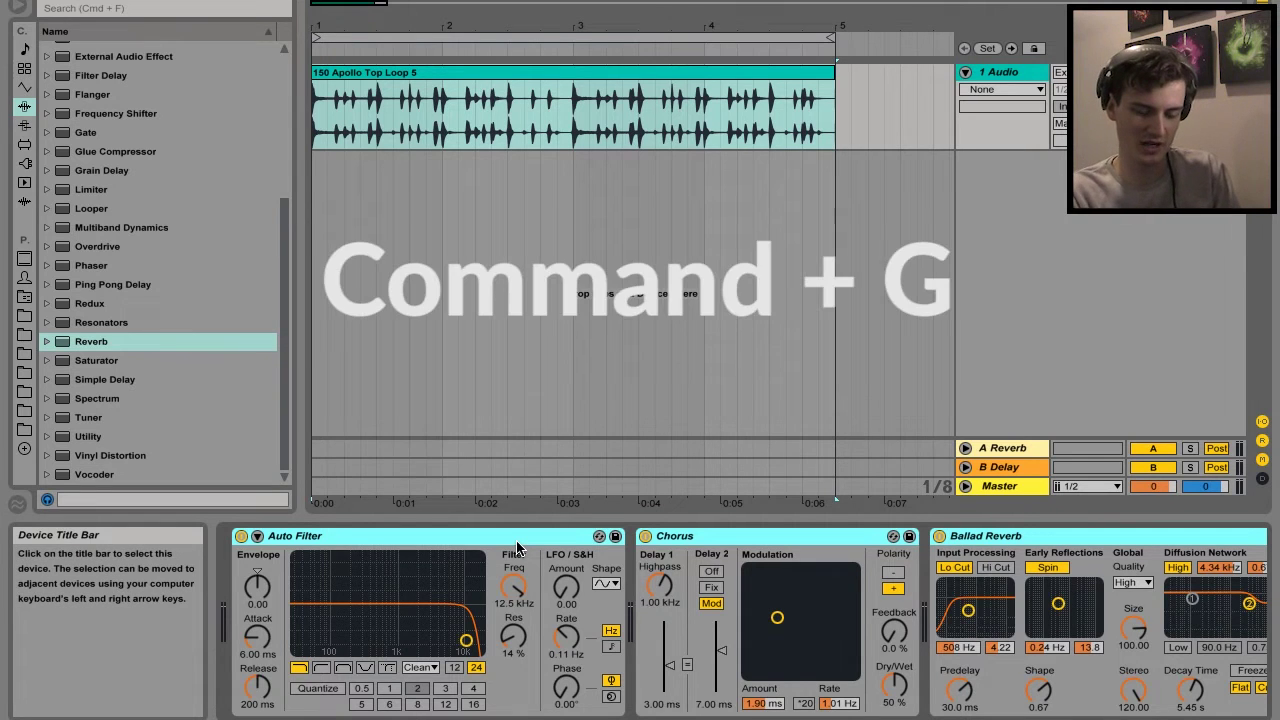
{"action": "key", "text": "super+g"}
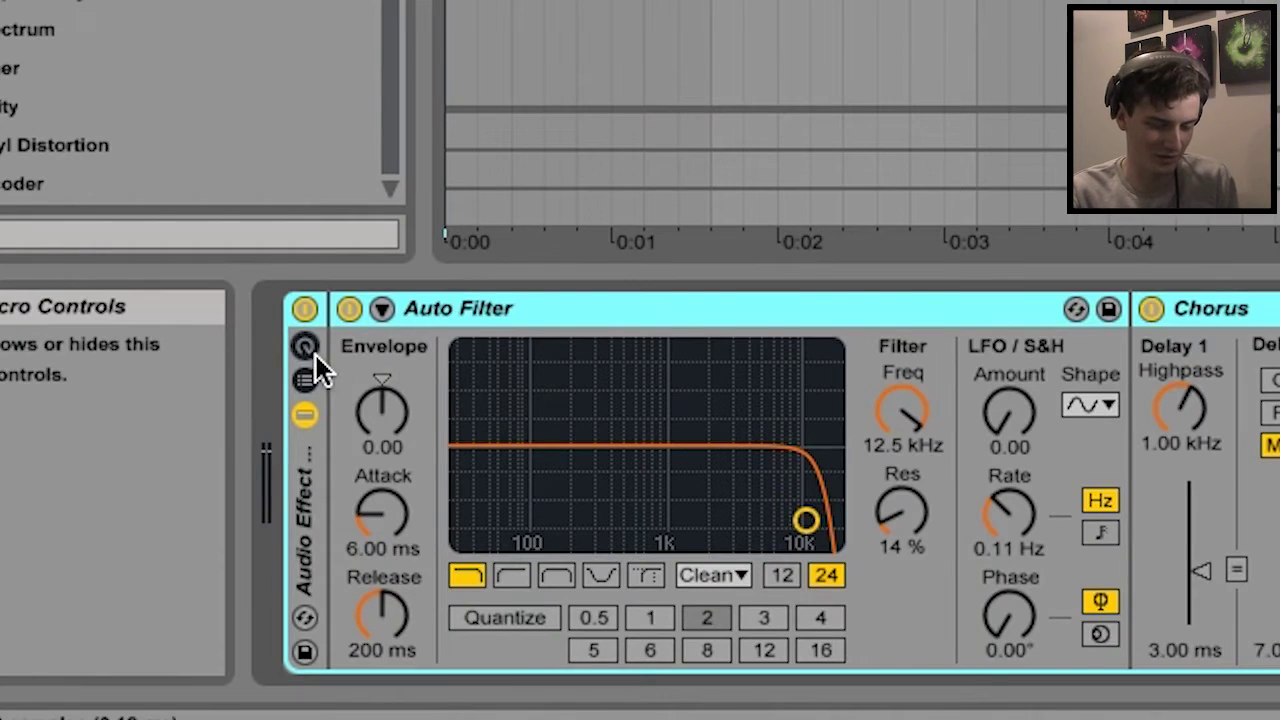
{"action": "left_click", "coordinate": [243, 555]}
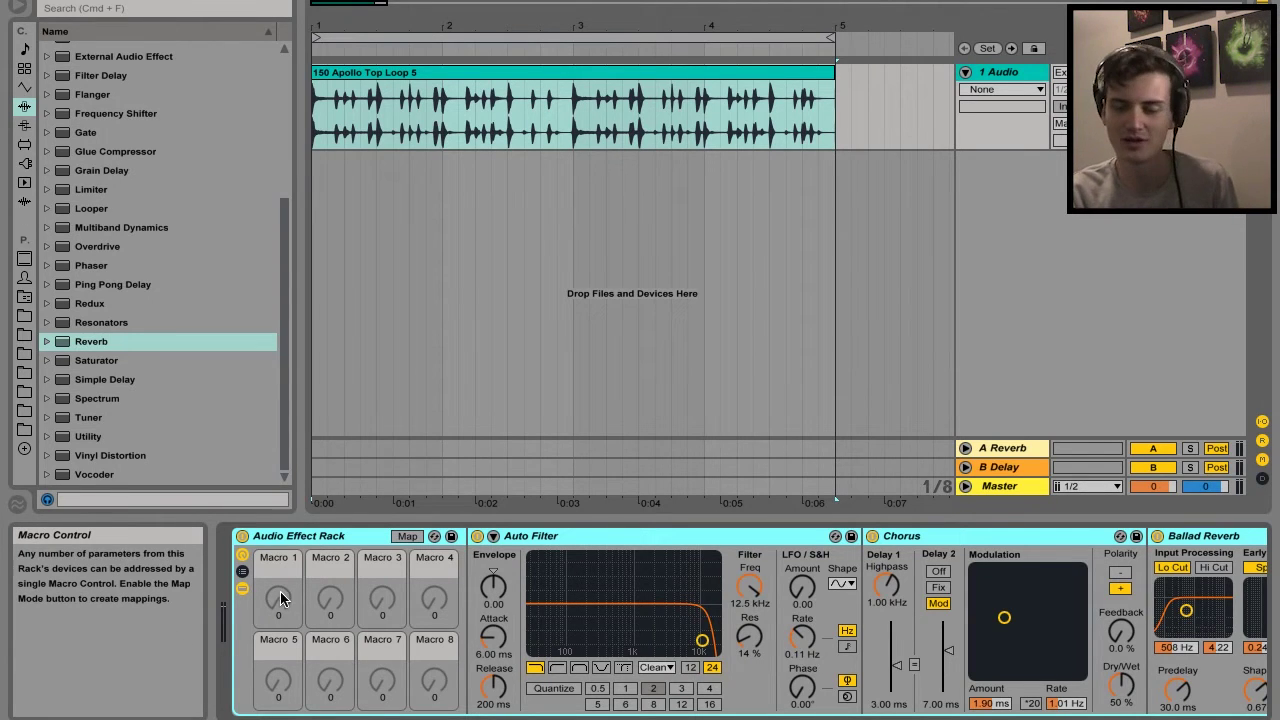
Step: Rename the rack's Macro 1 to FX
{"action": "left_click", "coordinate": [280, 558]}
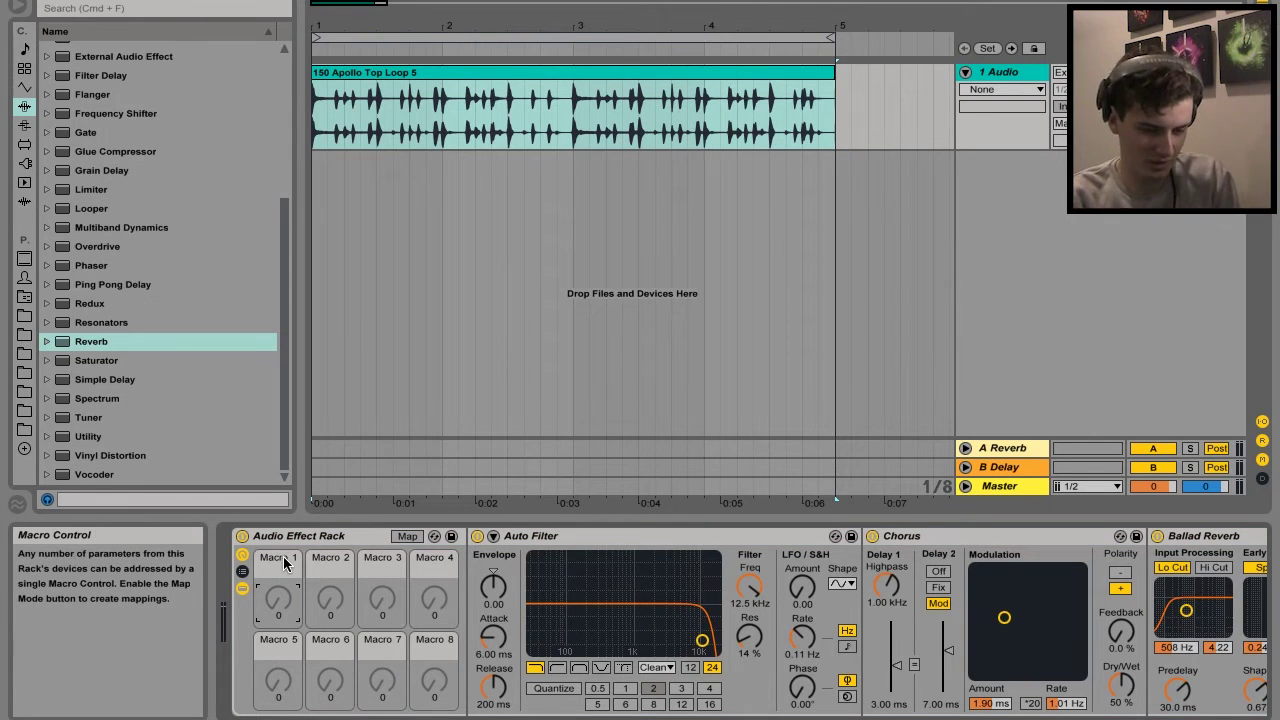
{"action": "right_click", "coordinate": [285, 563]}
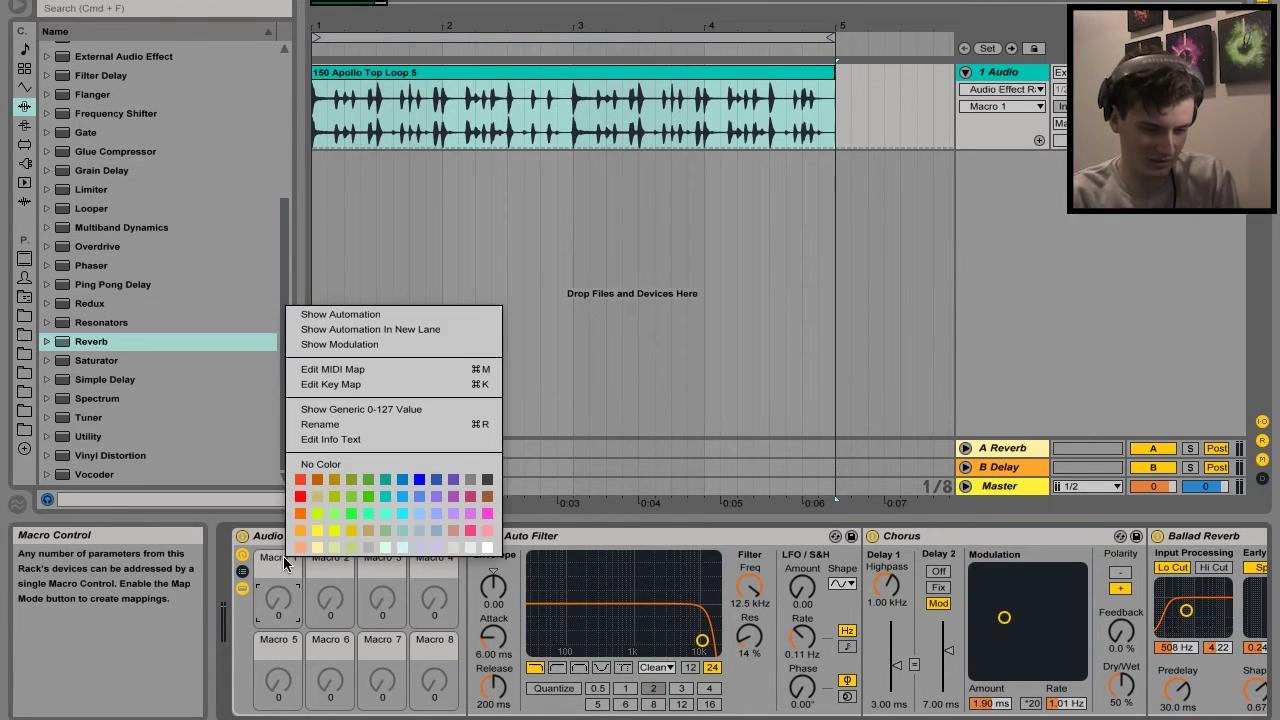
{"action": "left_click", "coordinate": [341, 425]}
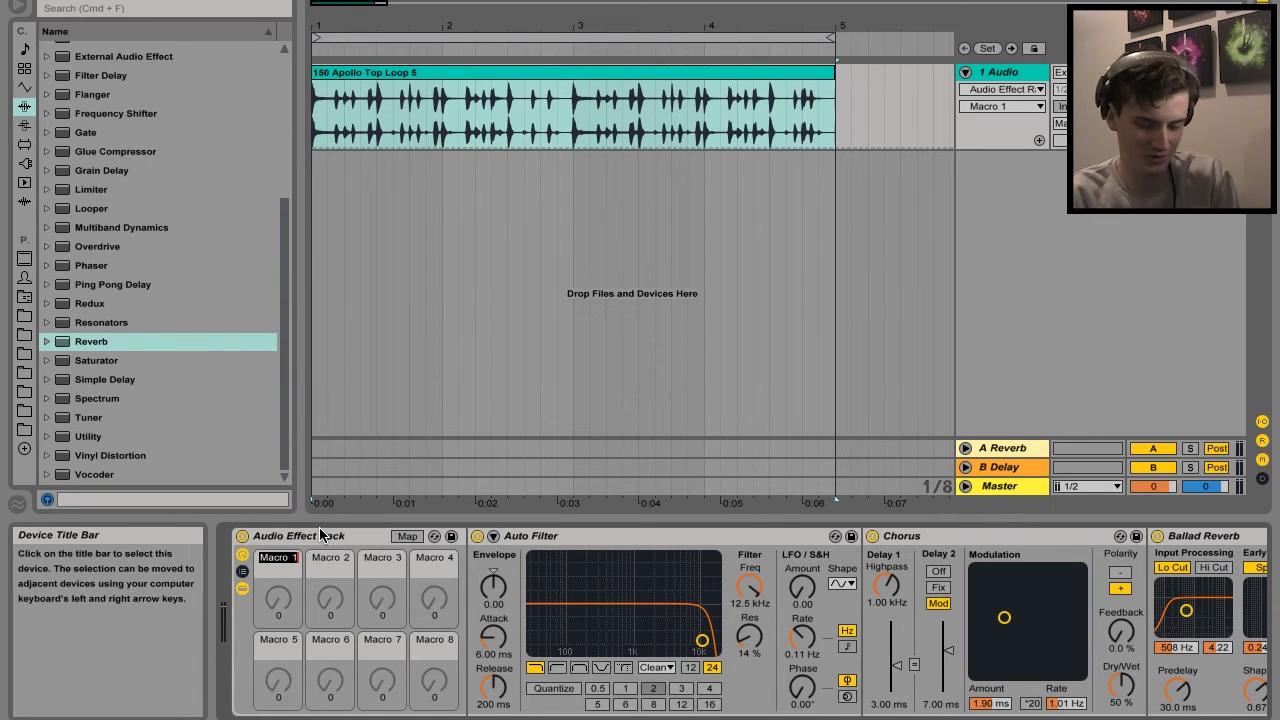
{"action": "type", "text": "FX"}
{"action": "key", "text": "Return"}
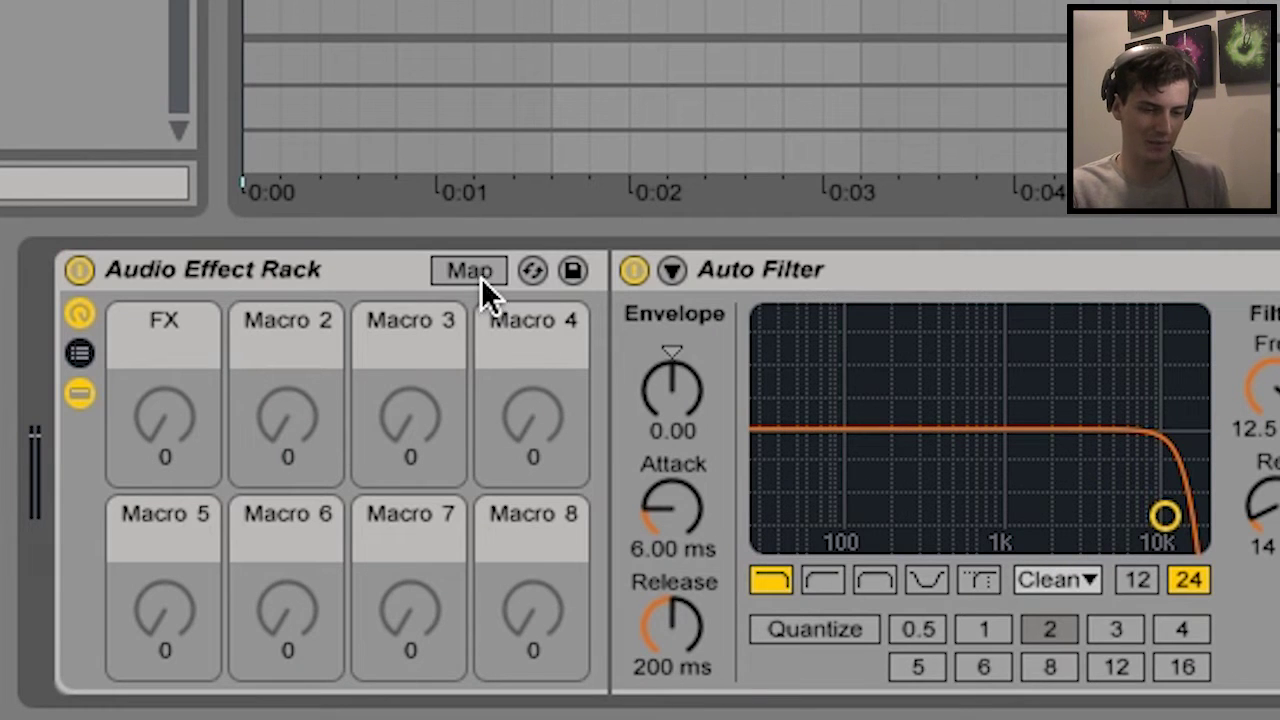
Step: Enable macro mapping, switch the Auto Filter to high-pass, and map its frequency to the FX macro
{"action": "left_click", "coordinate": [480, 275]}
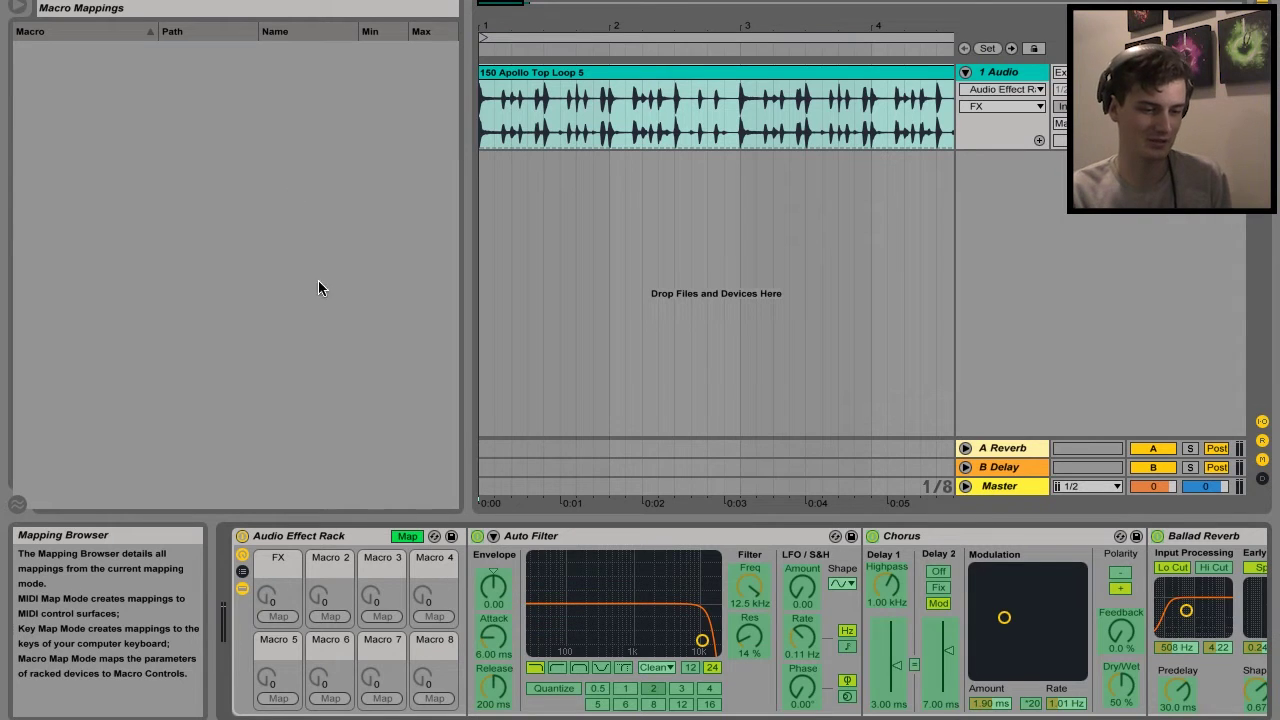
{"action": "scroll", "coordinate": [507, 577], "scroll_direction": "right", "scroll_amount": 2}
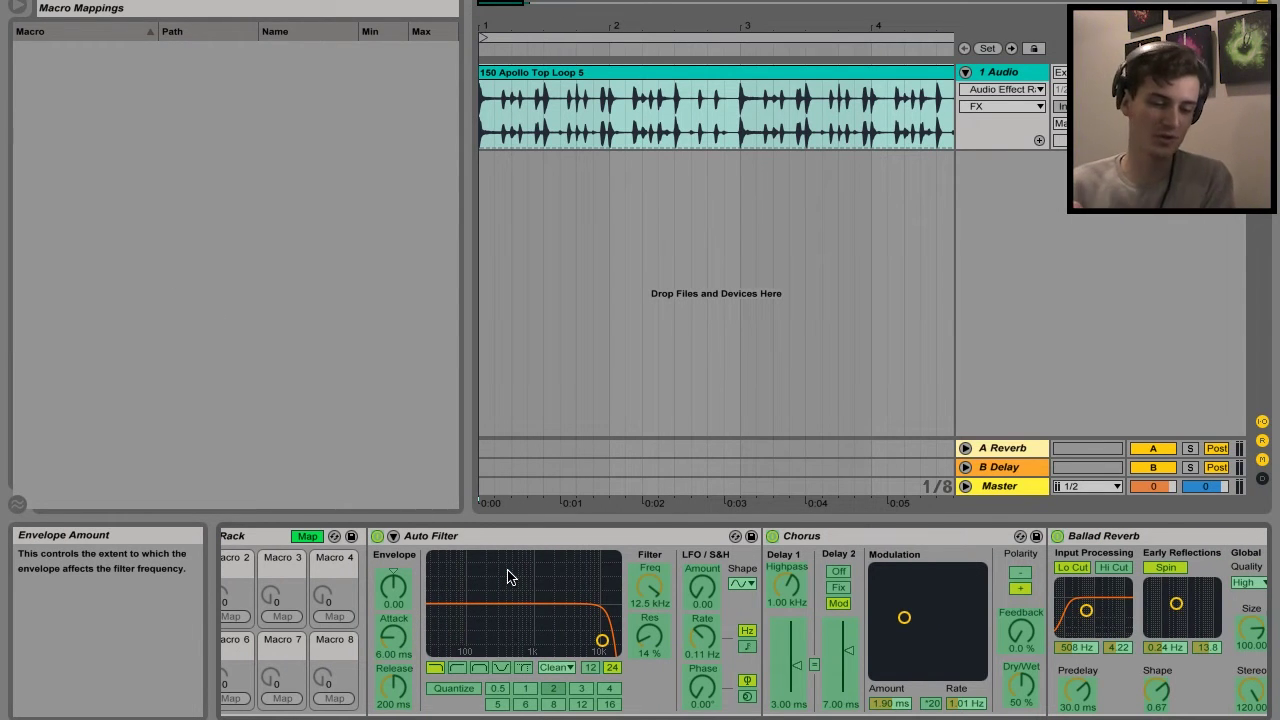
{"action": "scroll", "coordinate": [615, 605], "scroll_direction": "right", "scroll_amount": 8}
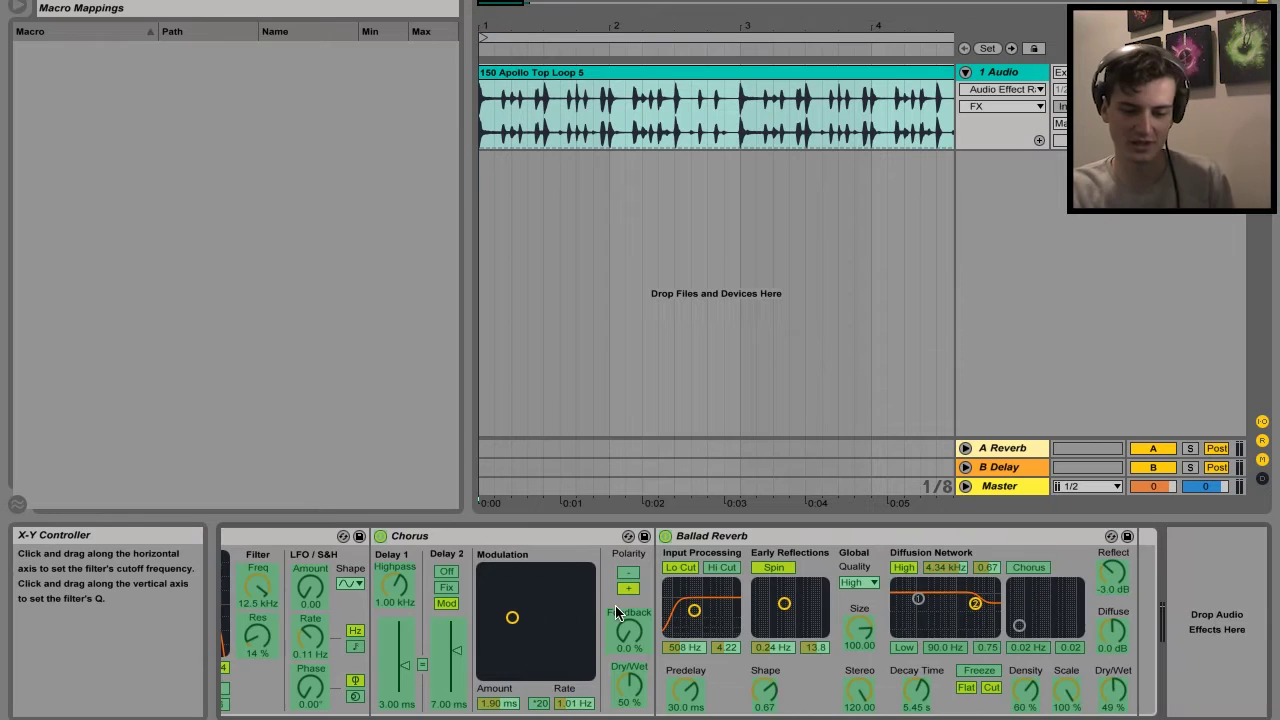
{"action": "scroll", "coordinate": [615, 605], "scroll_direction": "left", "scroll_amount": 8}
{"action": "scroll", "coordinate": [615, 605], "scroll_direction": "right", "scroll_amount": 8}
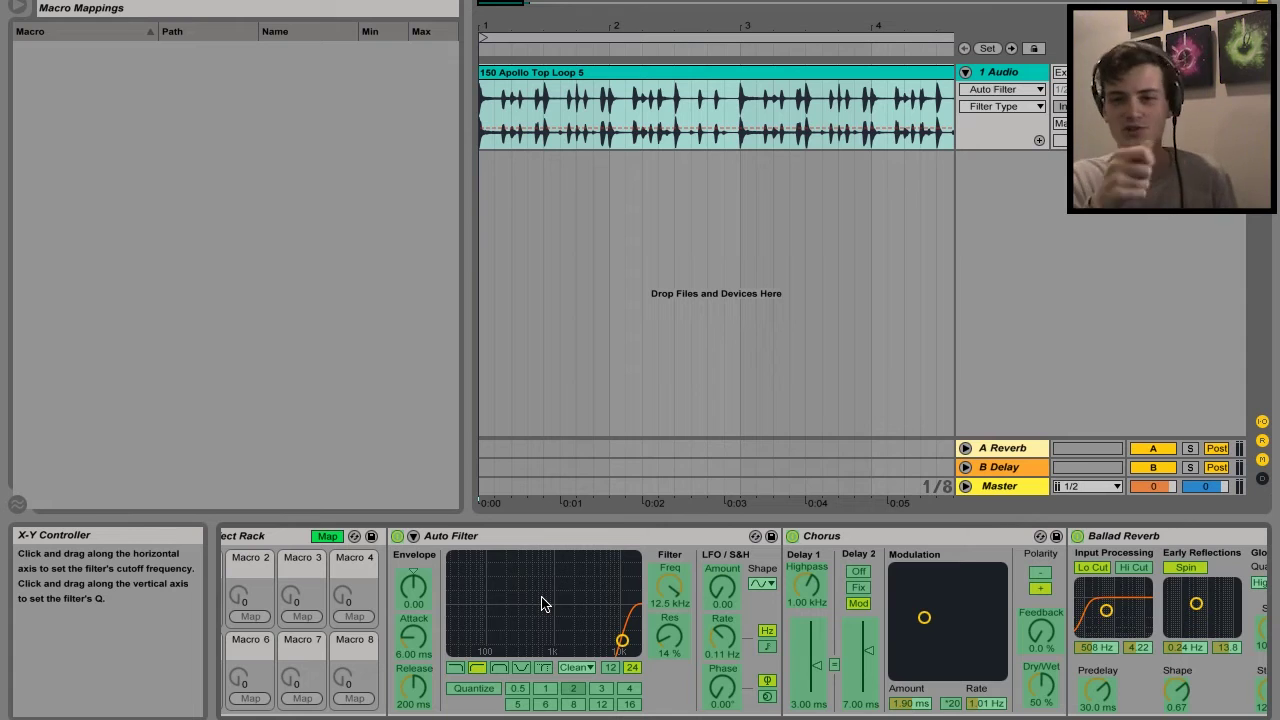
{"action": "left_click", "coordinate": [541, 604]}
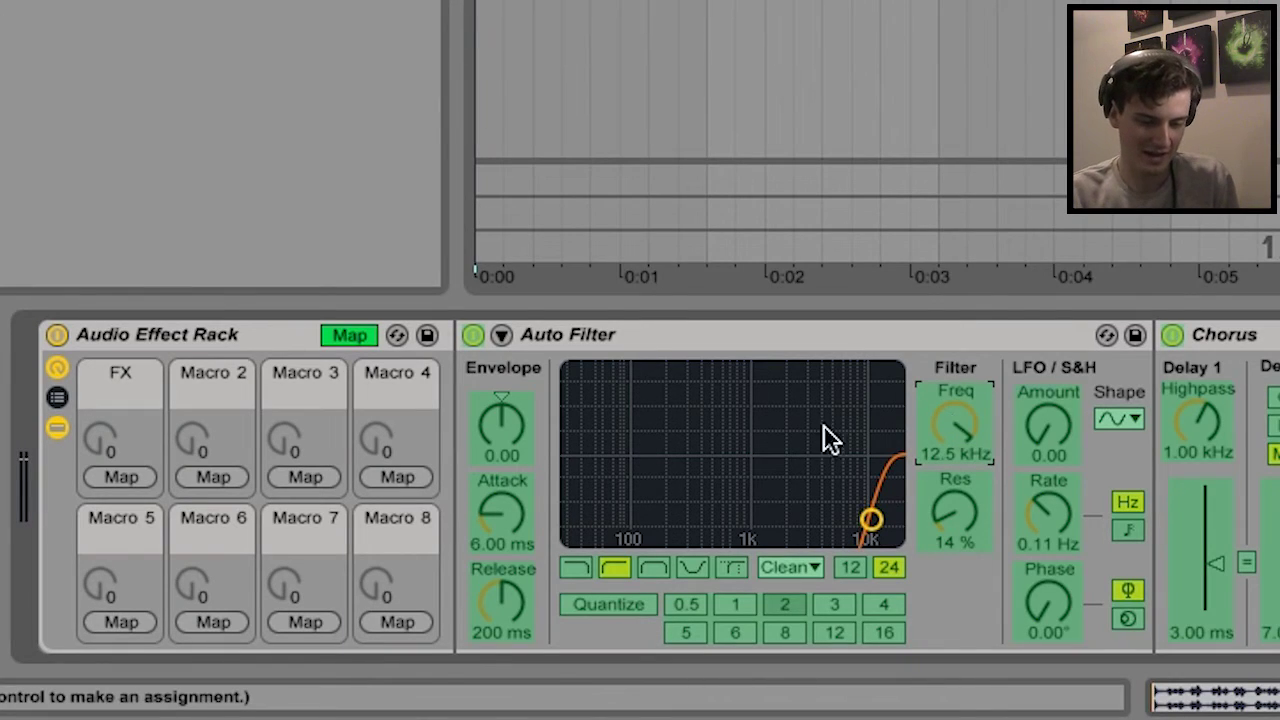
{"action": "left_click", "coordinate": [122, 476]}
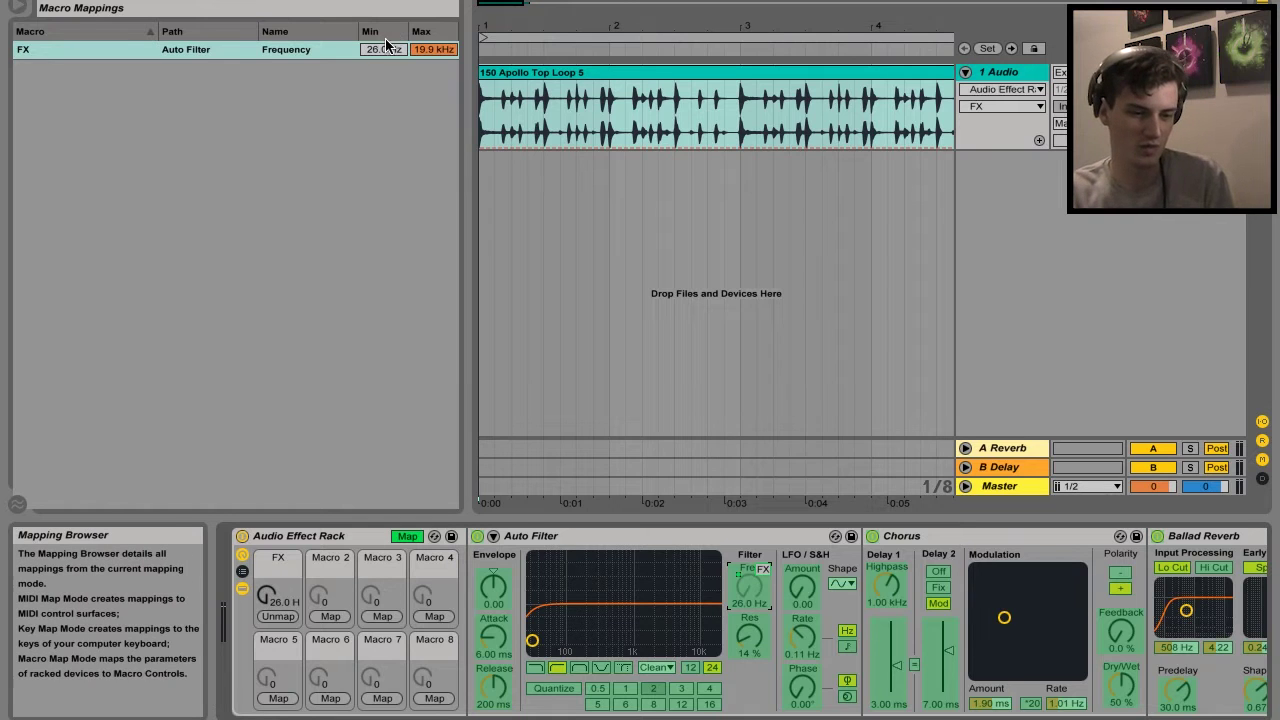
Step: Set the maximum of the Auto Filter frequency mapping to 3.00 kHz
{"action": "left_click_drag", "start_coordinate": [385, 48], "coordinate": [385, 55]}
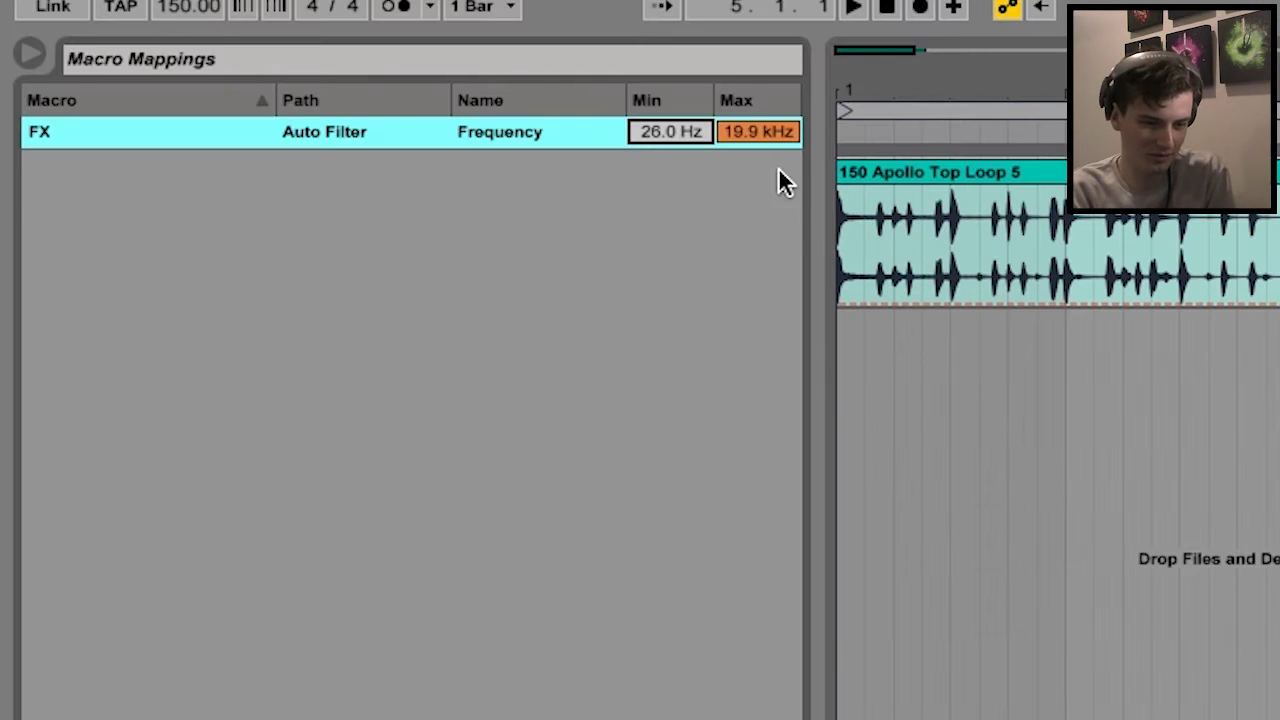
{"action": "left_click", "coordinate": [436, 50]}
{"action": "mouse_move", "coordinate": [757, 131]}
{"action": "left_mouse_down"}
{"action": "mouse_move", "coordinate": [757, 187]}
{"action": "mouse_move", "coordinate": [758, 148]}
{"action": "left_mouse_up"}
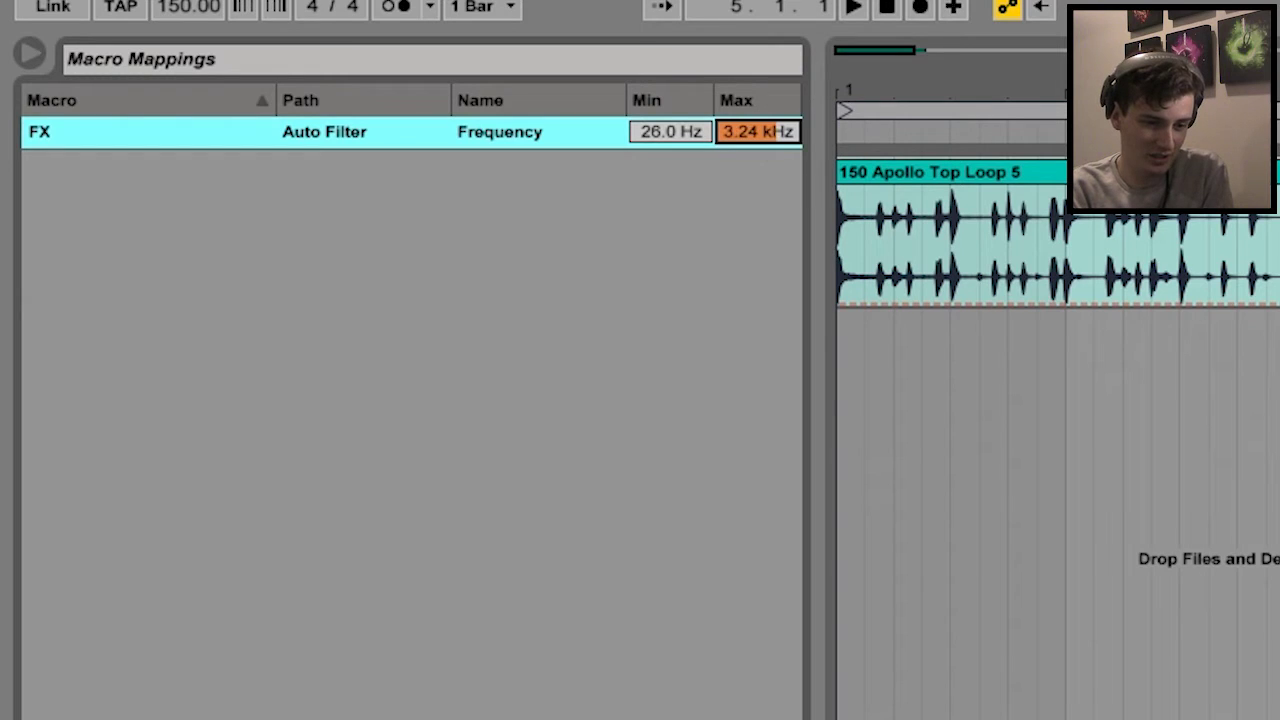
{"action": "type", "text": "300"}
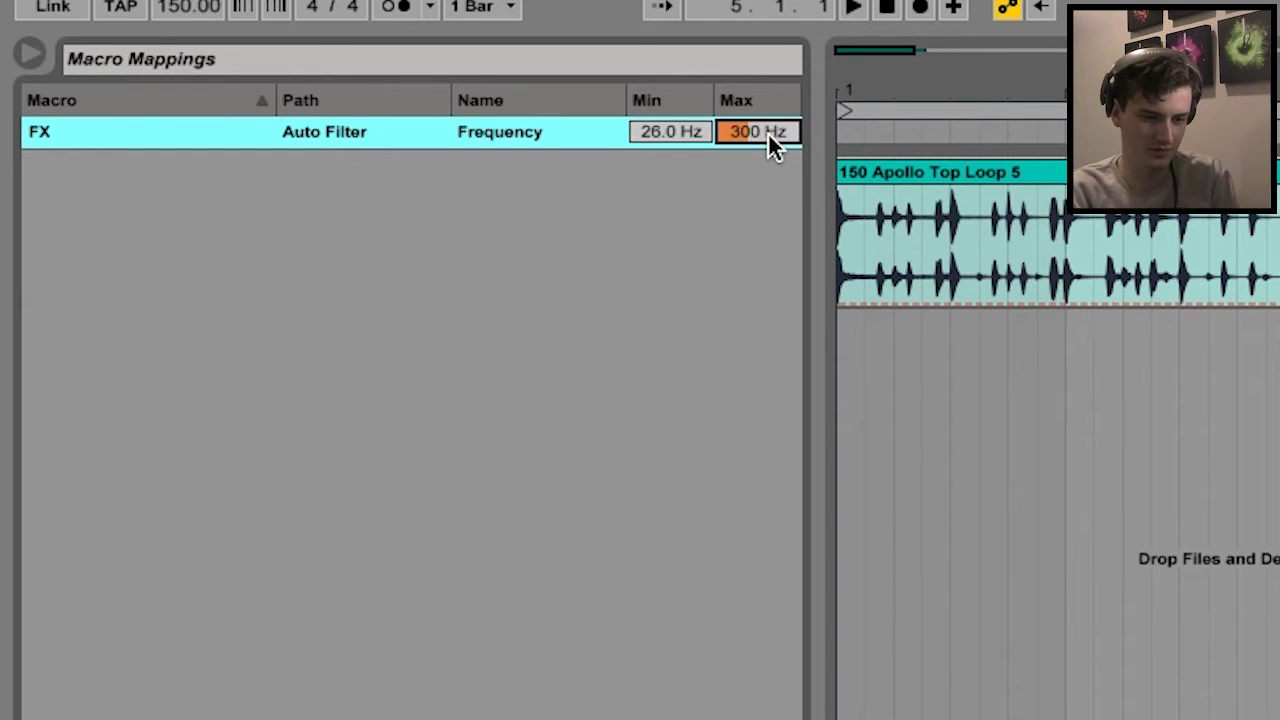
{"action": "key", "text": "Return"}
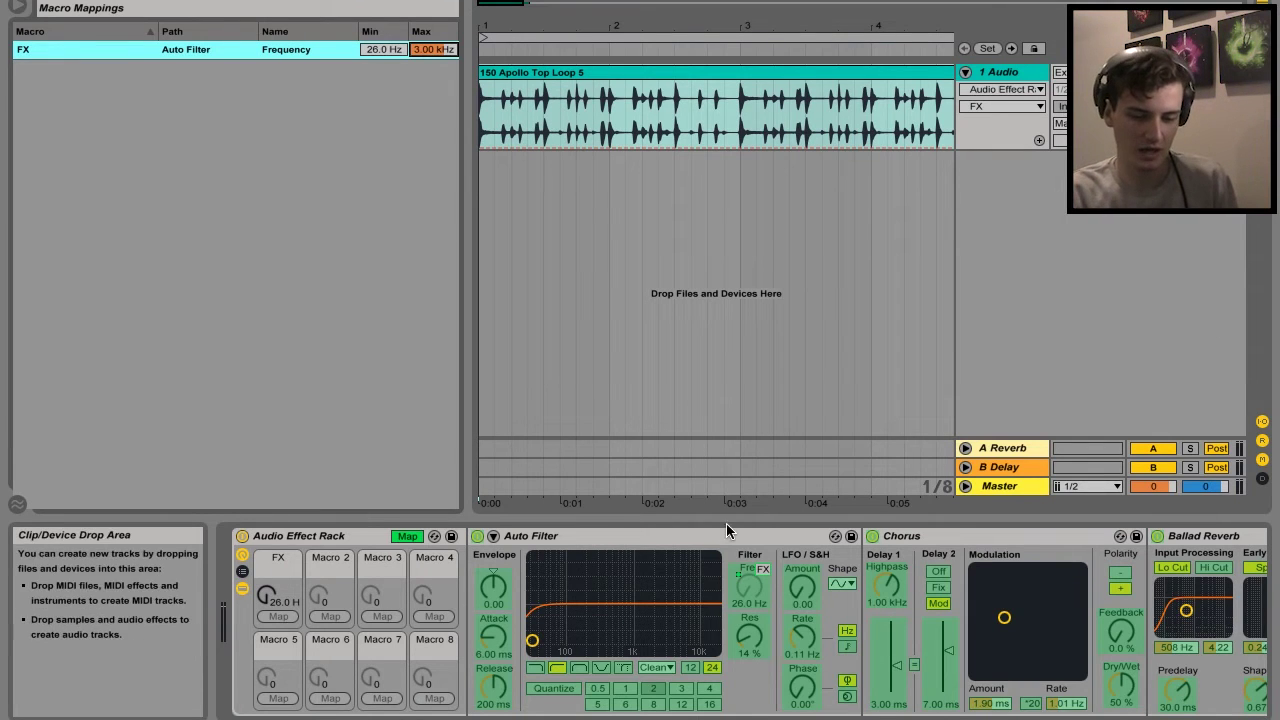
Step: Map the Chorus Dry/Wet to the FX macro with a maximum of 50 %
{"action": "scroll", "coordinate": [731, 532], "scroll_direction": "right", "scroll_amount": 3}
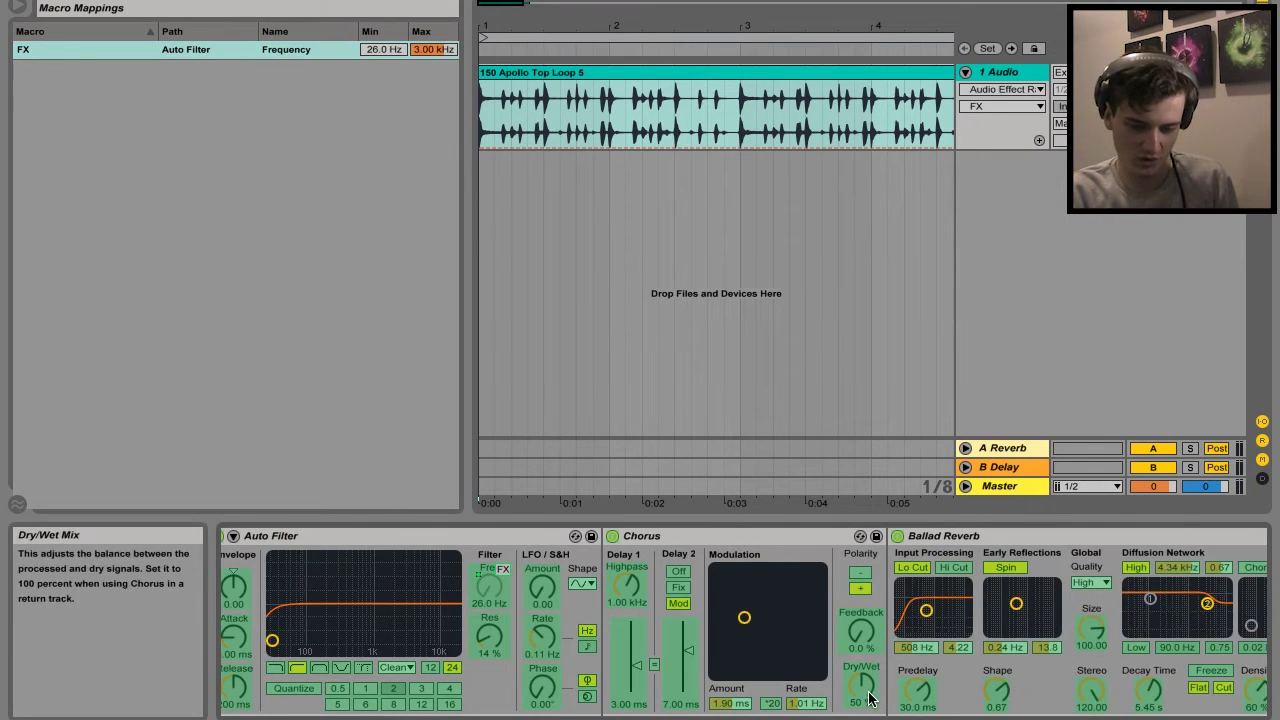
{"action": "left_click", "coordinate": [860, 686]}
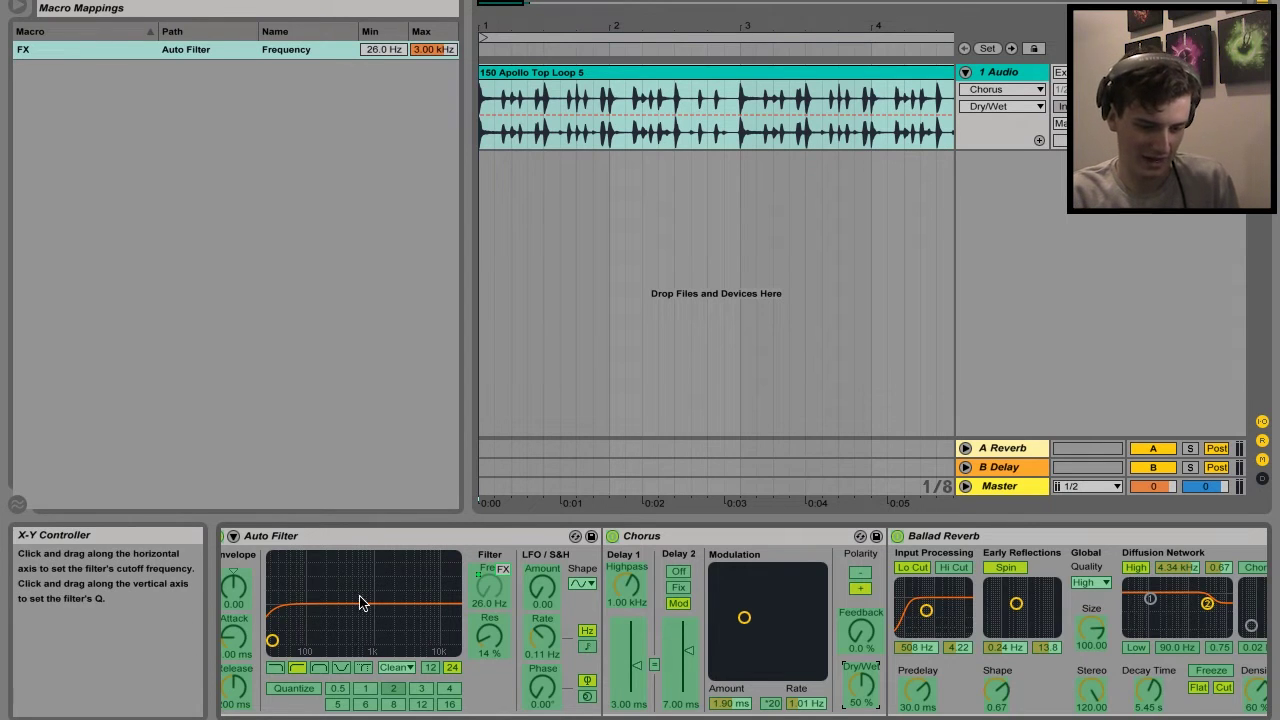
{"action": "scroll", "coordinate": [363, 605], "scroll_direction": "left", "scroll_amount": 5}
{"action": "left_click", "coordinate": [278, 617]}
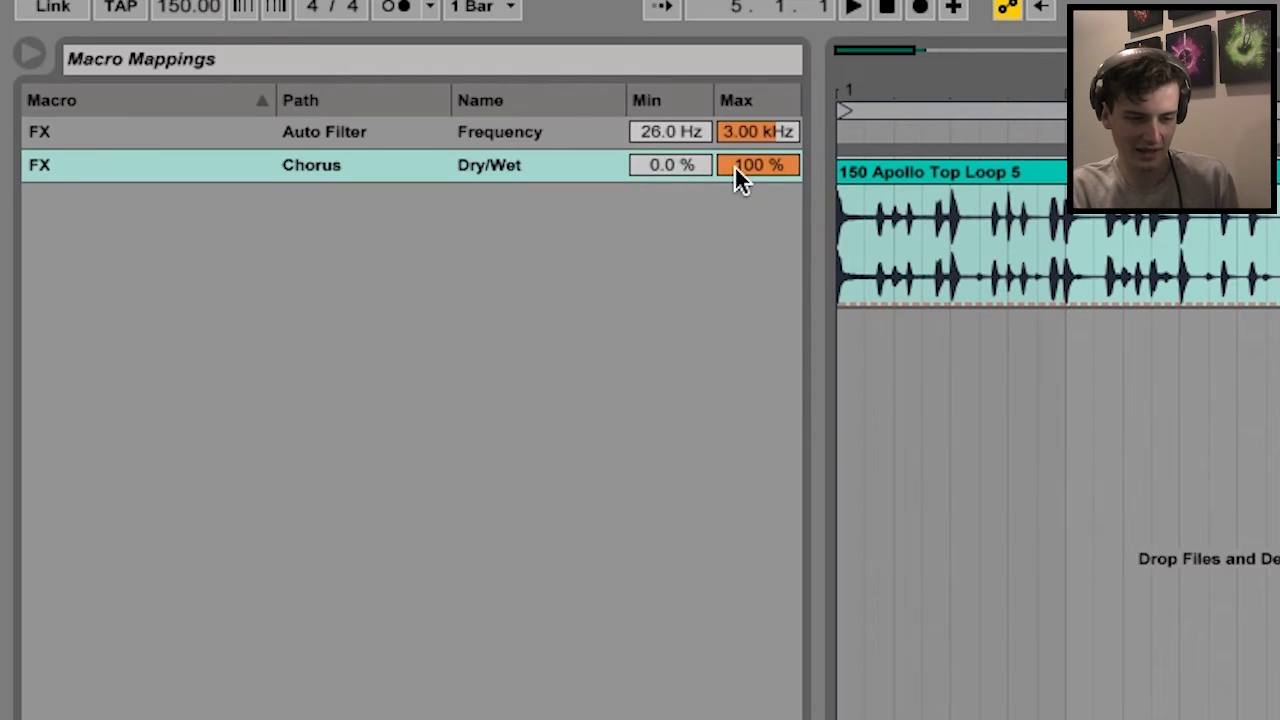
{"action": "left_click", "coordinate": [764, 165]}
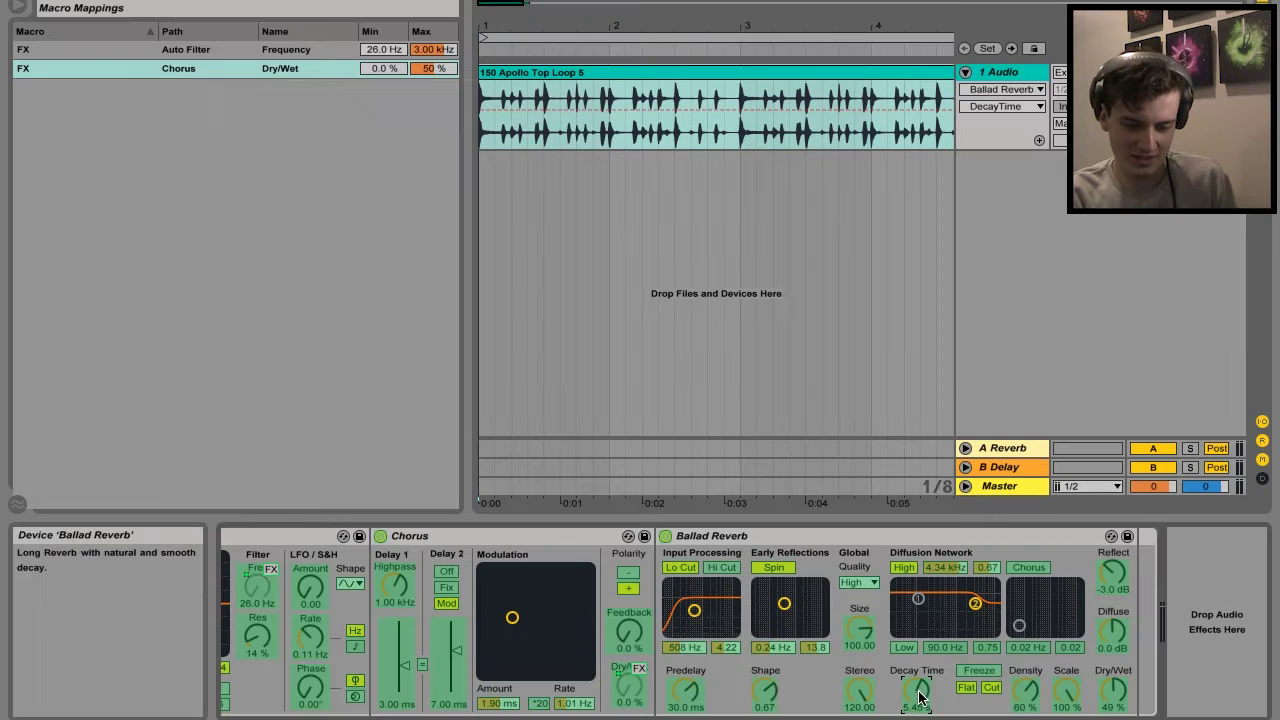
Step: Map the reverb's Decay Time to the FX macro with a range from about 995 ms to 4.53 s
{"action": "scroll", "coordinate": [393, 671], "scroll_direction": "left", "scroll_amount": 5}
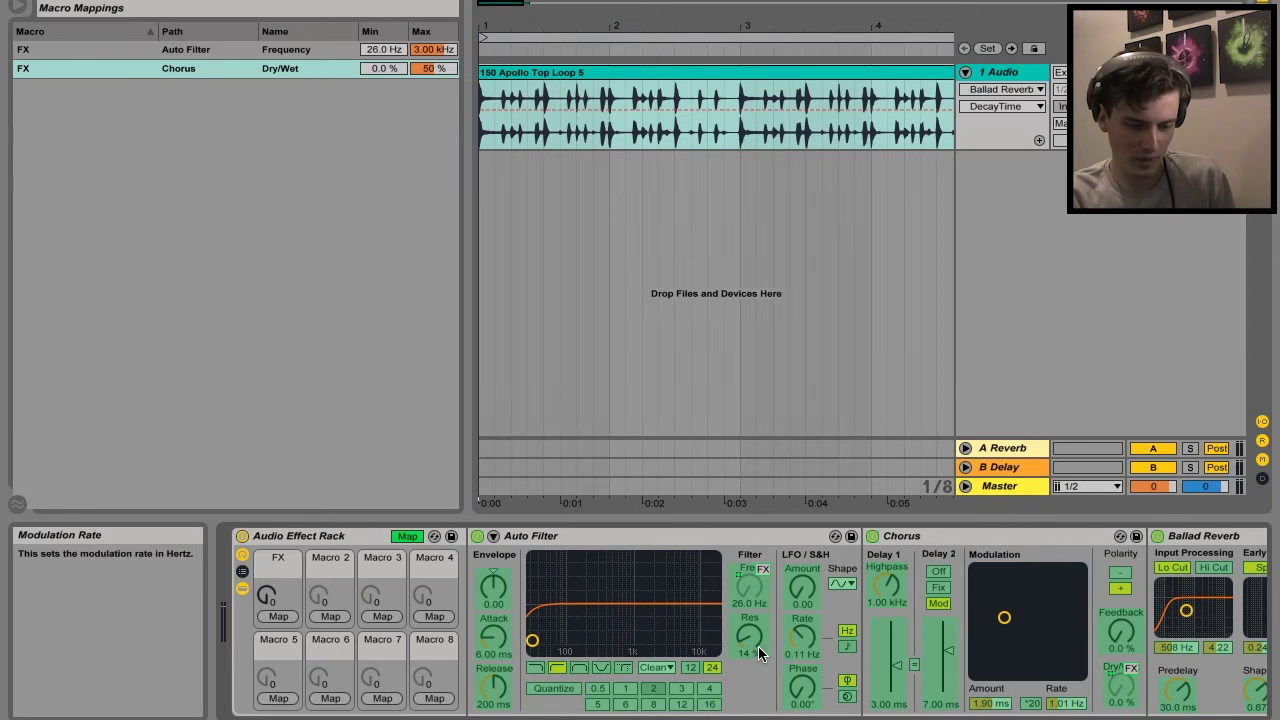
{"action": "left_click", "coordinate": [278, 616]}
{"action": "left_click", "coordinate": [367, 87]}
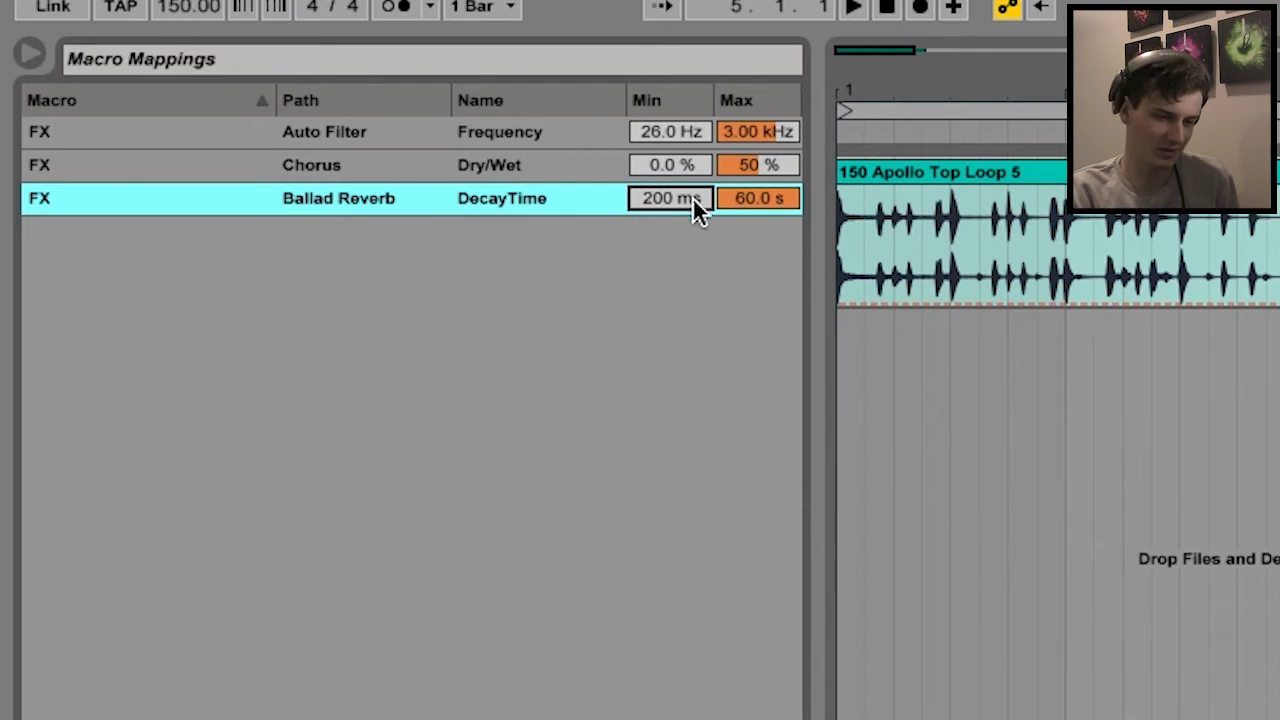
{"action": "left_click_drag", "start_coordinate": [671, 193], "coordinate": [671, 142]}
{"action": "left_click_drag", "start_coordinate": [756, 198], "coordinate": [756, 232]}
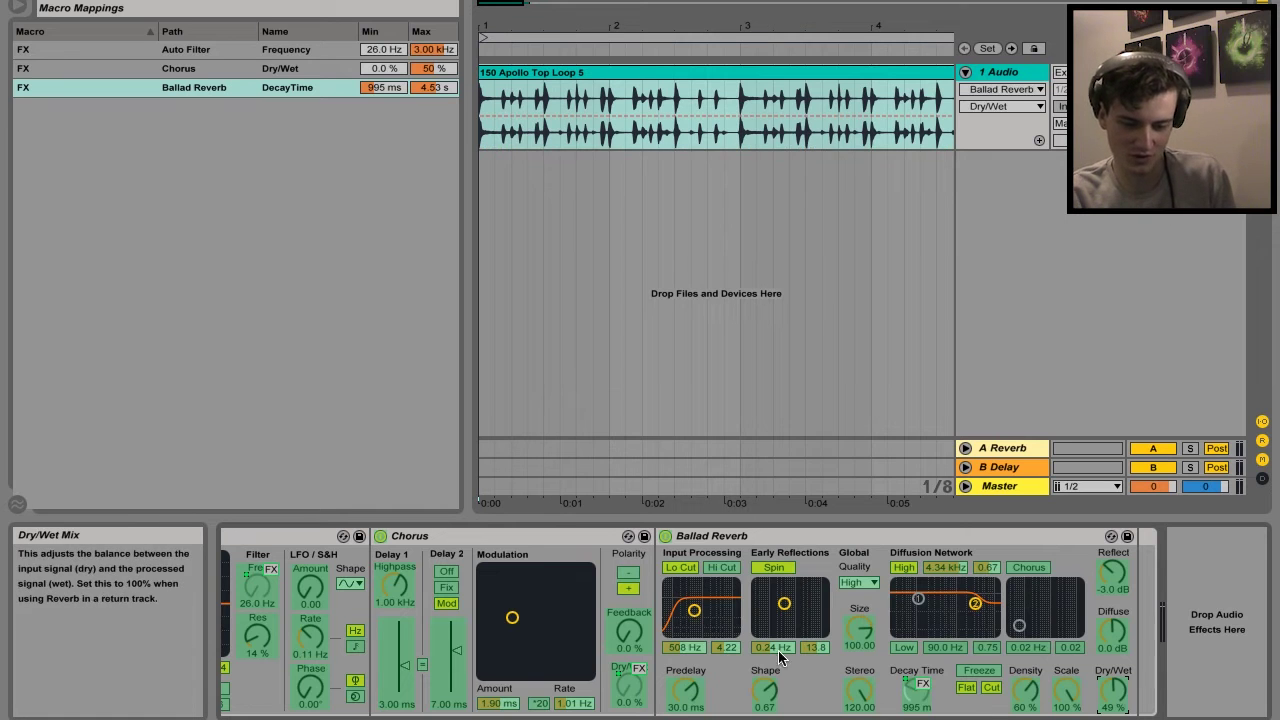
Step: Map the reverb's Dry/Wet to the FX macro with a maximum of 61 %, and leave macro mapping
{"action": "scroll", "coordinate": [780, 656], "scroll_direction": "up", "scroll_amount": 5}
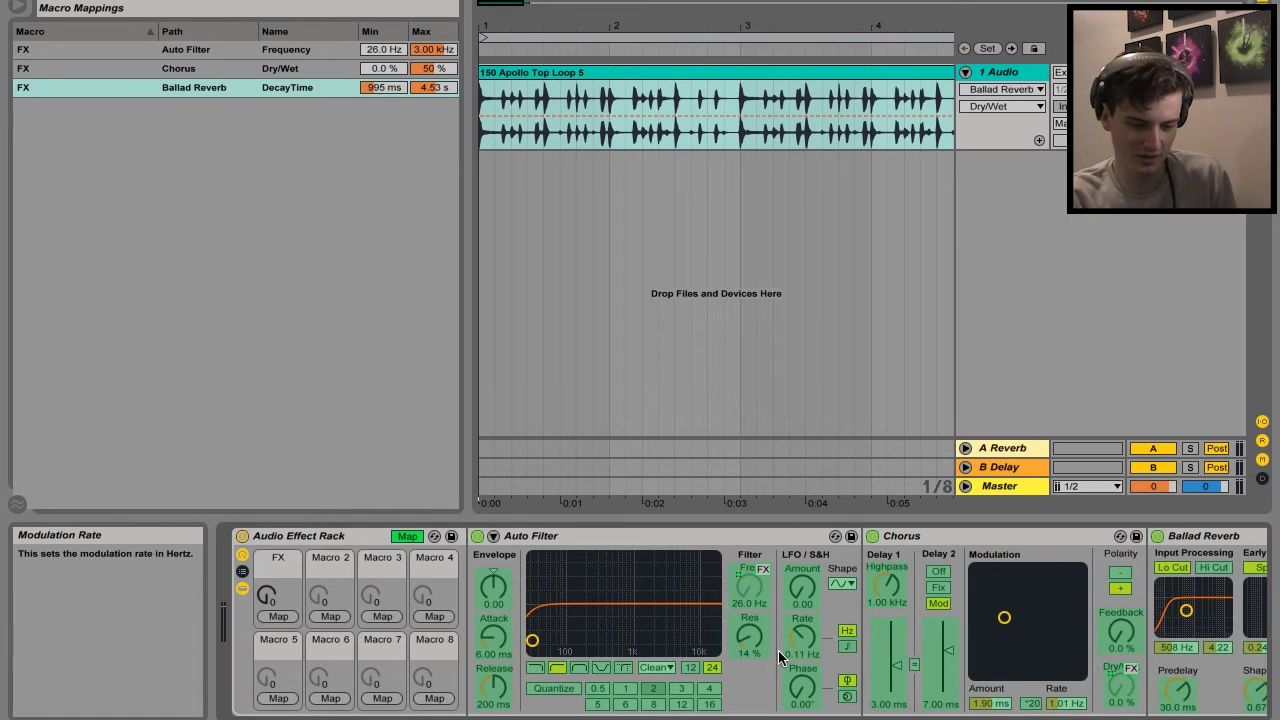
{"action": "left_click", "coordinate": [280, 615]}
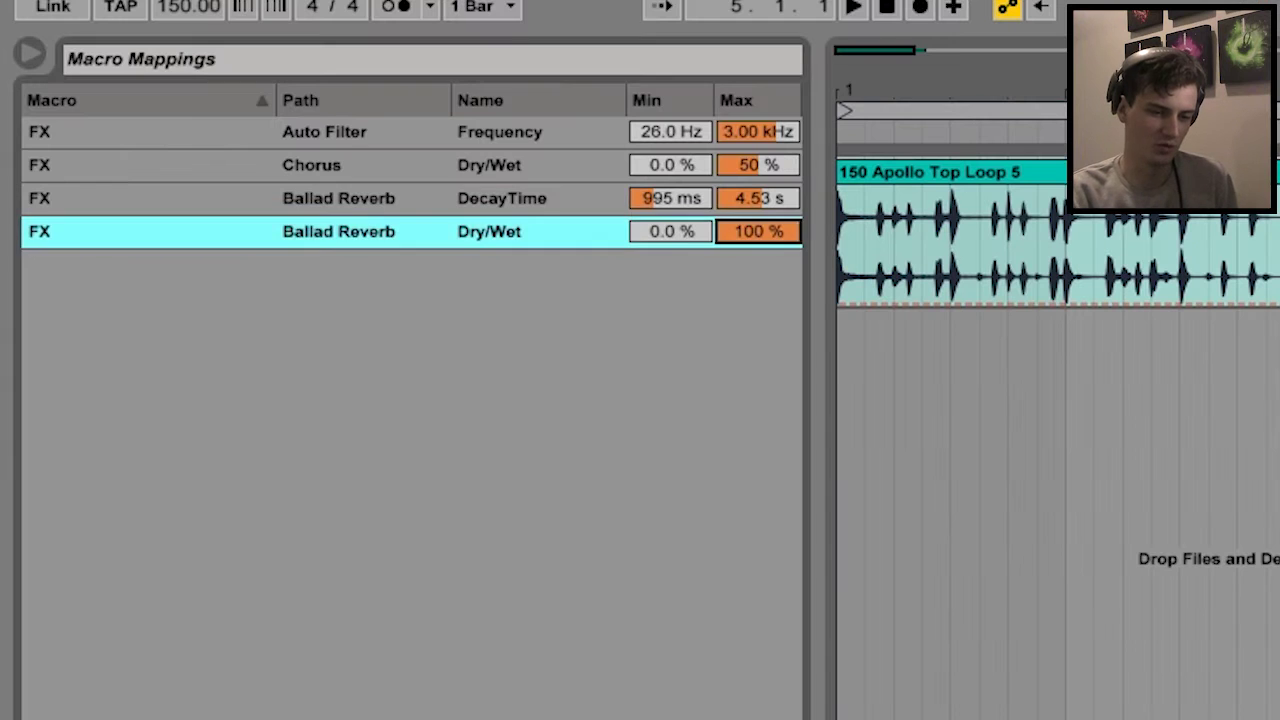
{"action": "left_click_drag", "start_coordinate": [433, 106], "coordinate": [433, 148]}
{"action": "left_click_drag", "start_coordinate": [757, 231], "coordinate": [757, 227]}
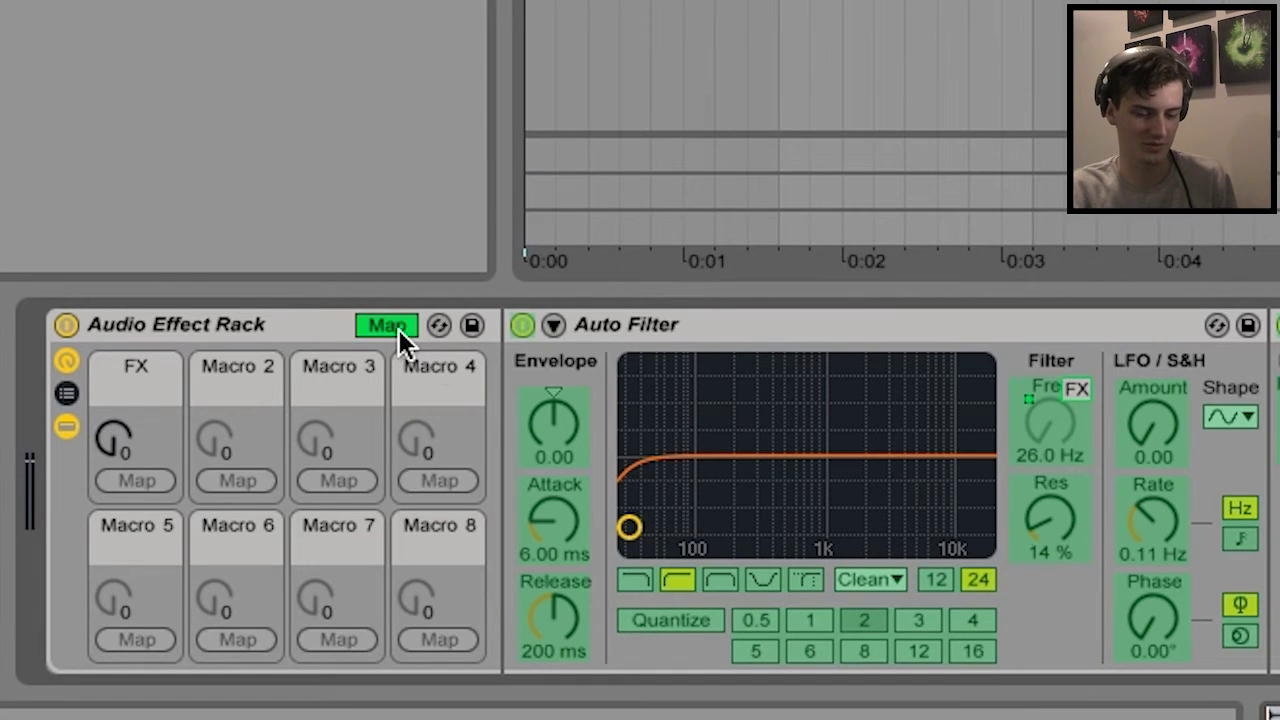
{"action": "left_click", "coordinate": [411, 538]}
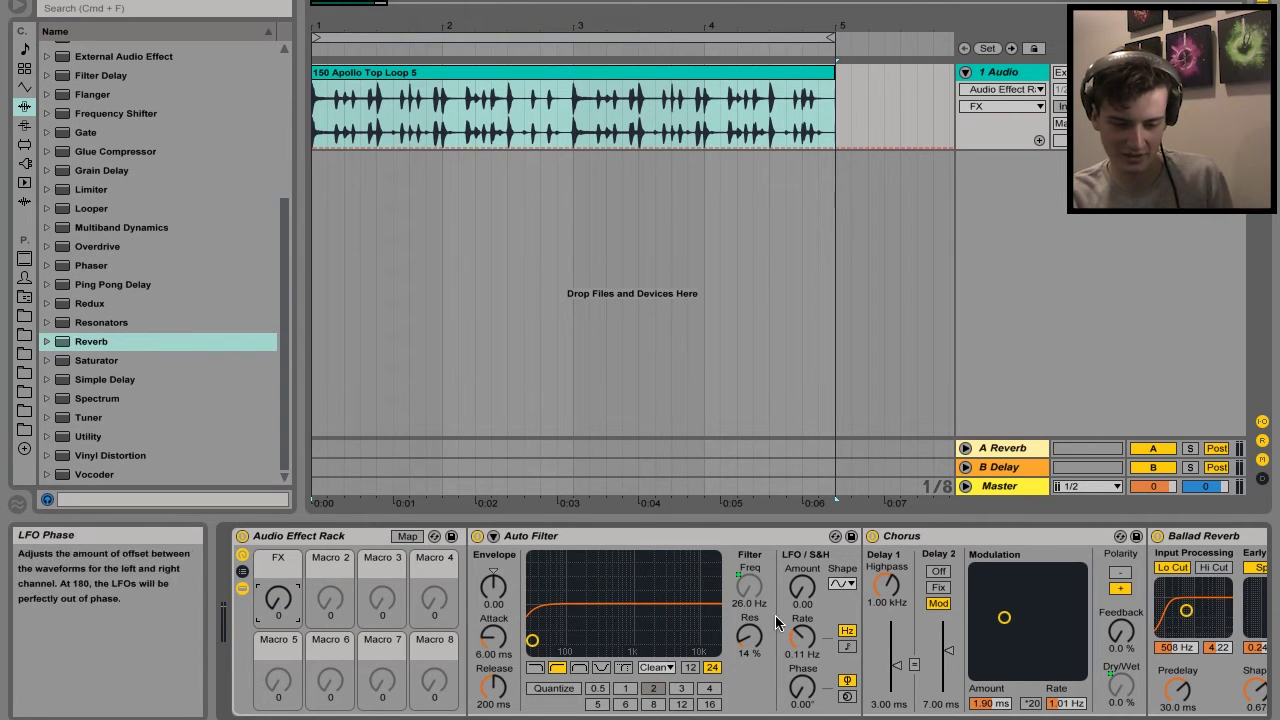
Step: Turn the FX macro up and back to 0 to check how it moves the mapped parameters
{"action": "scroll", "coordinate": [791, 600], "scroll_direction": "right", "scroll_amount": 5}
{"action": "scroll", "coordinate": [831, 600], "scroll_direction": "left", "scroll_amount": 5}
{"action": "mouse_move", "coordinate": [276, 590]}
{"action": "left_mouse_down"}
{"action": "mouse_move", "coordinate": [276, 545]}
{"action": "mouse_move", "coordinate": [276, 586]}
{"action": "left_mouse_up"}
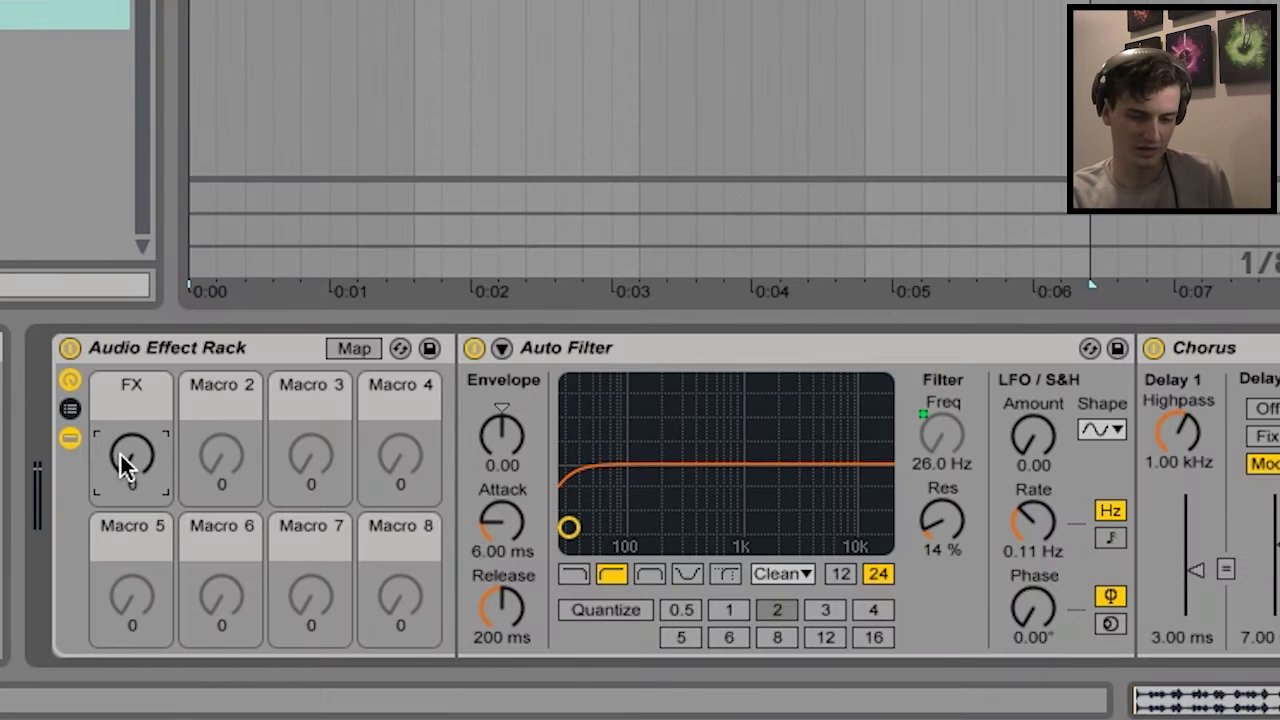
{"action": "left_click_drag", "start_coordinate": [132, 470], "coordinate": [132, 479]}
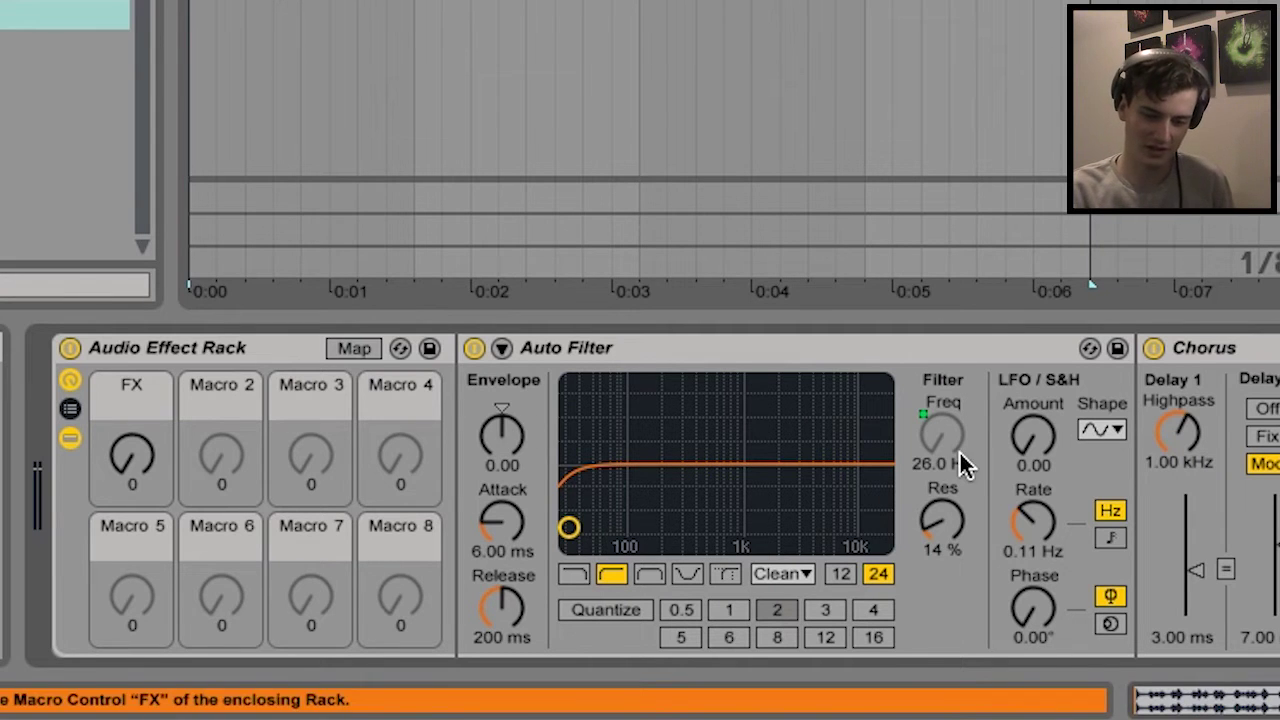
Step: Reopen the rack's macro mappings to review the parameters assigned to FX
{"action": "left_click", "coordinate": [351, 351]}
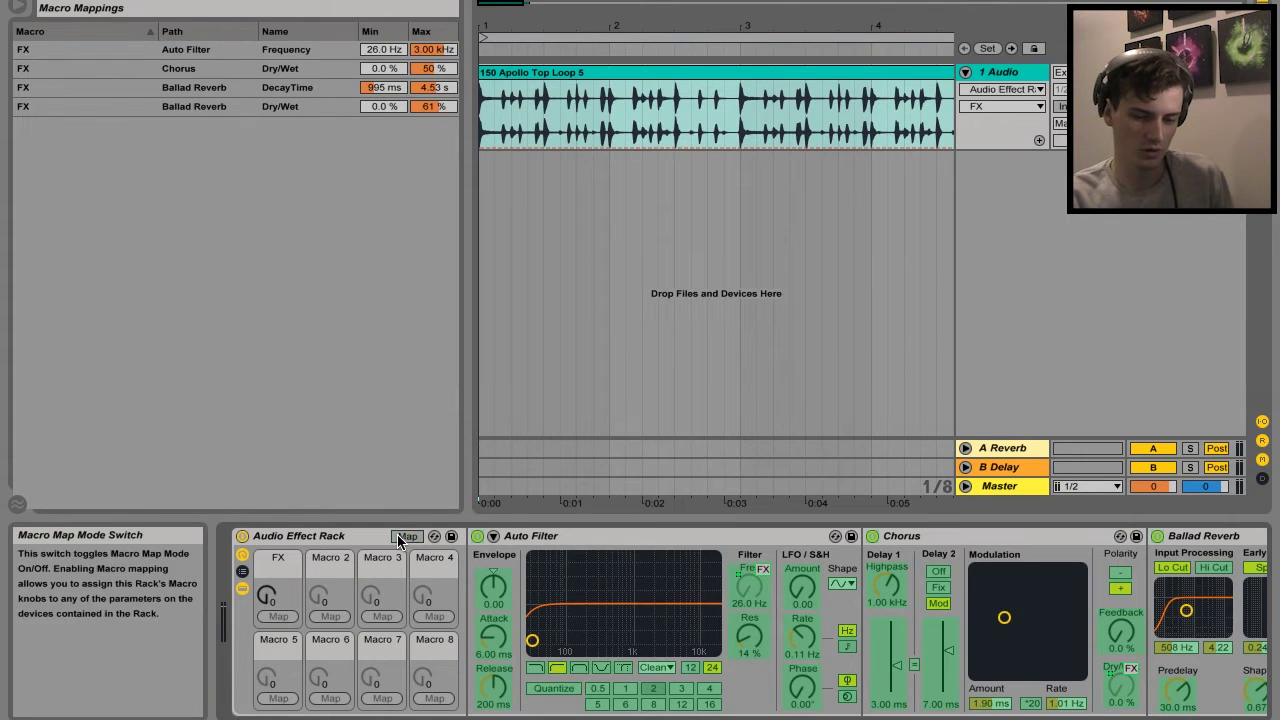
{"action": "left_click", "coordinate": [405, 536]}
{"action": "left_click", "coordinate": [405, 536]}
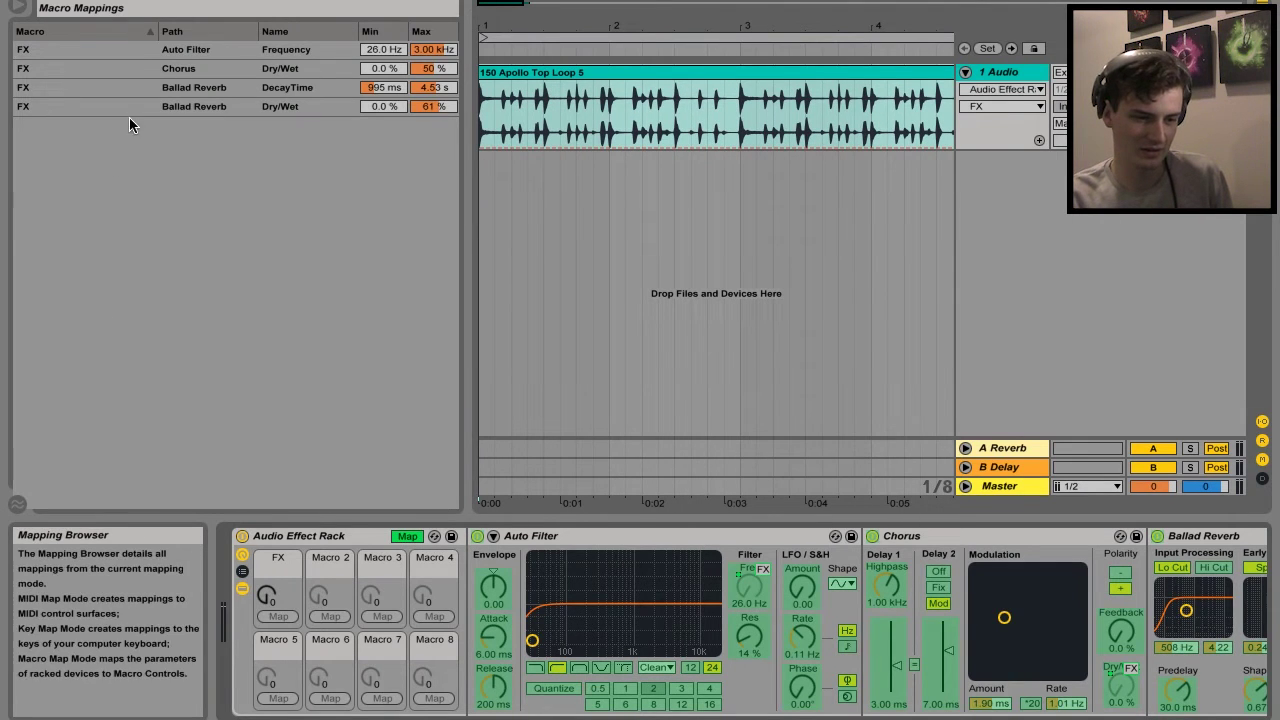
Step: Delete the Auto Filter Frequency mapping from the FX macro, undo the deletion, and leave macro mapping
{"action": "left_click", "coordinate": [134, 48]}
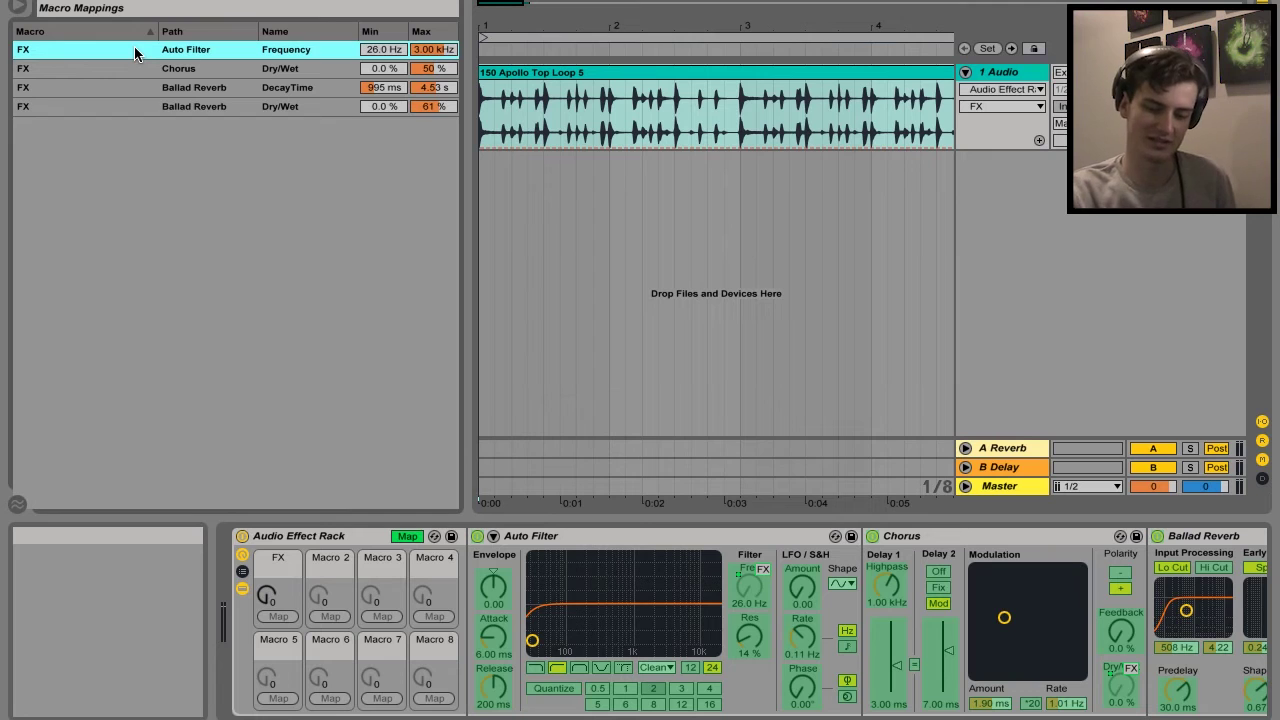
{"action": "key", "text": "Delete"}
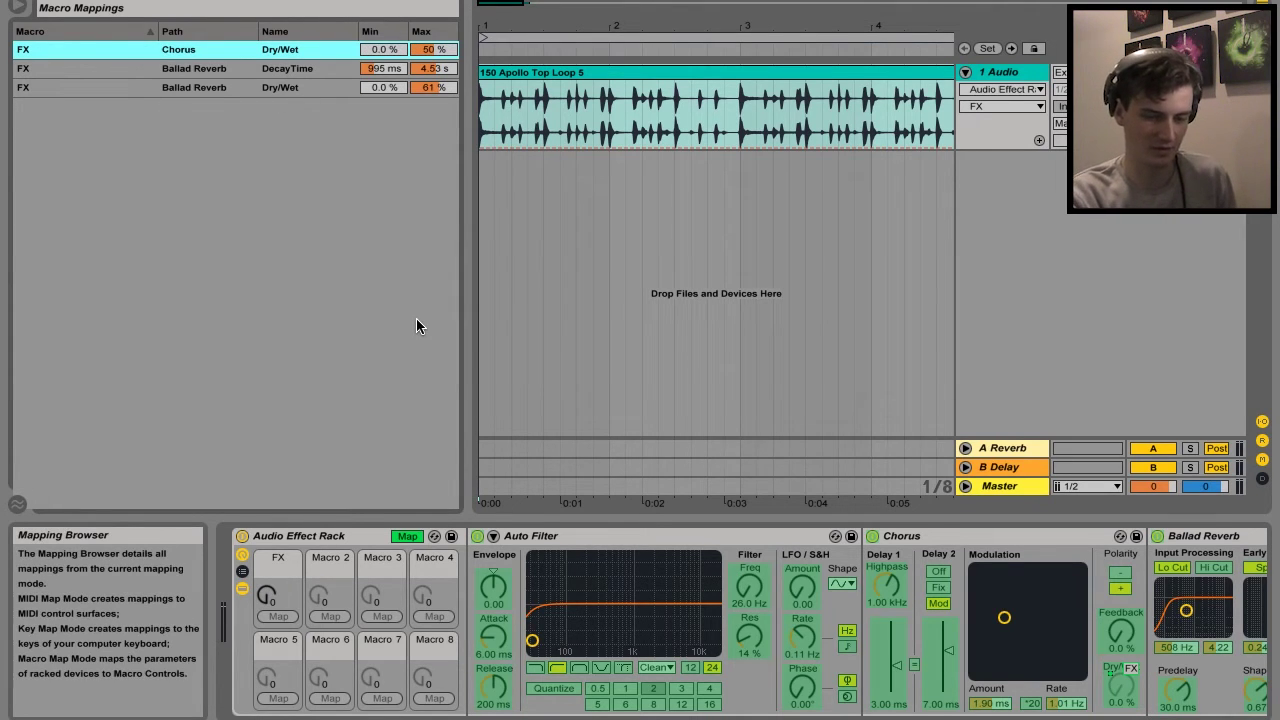
{"action": "key", "text": "ctrl+z"}
{"action": "key", "text": "ctrl+m"}
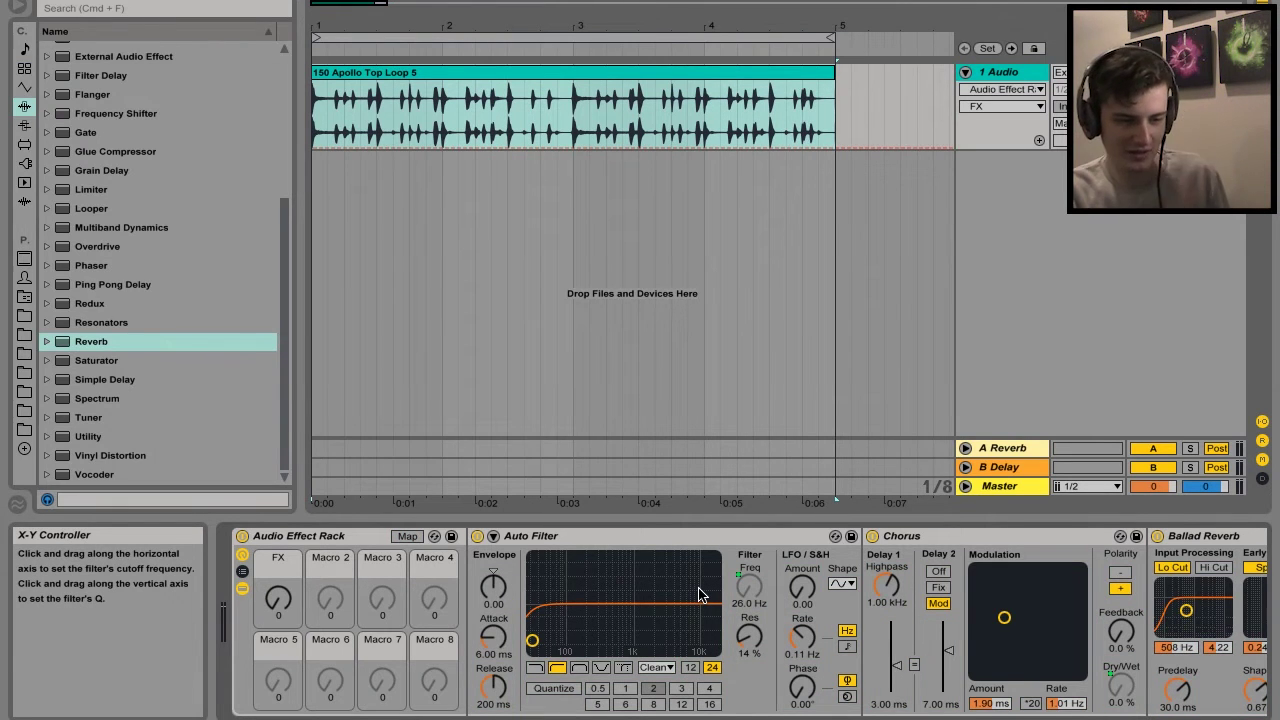
Step: Play the drum loop while adjusting the FX macro to hear how it changes the sound
{"action": "key", "text": "space"}
{"action": "left_click", "coordinate": [280, 601]}
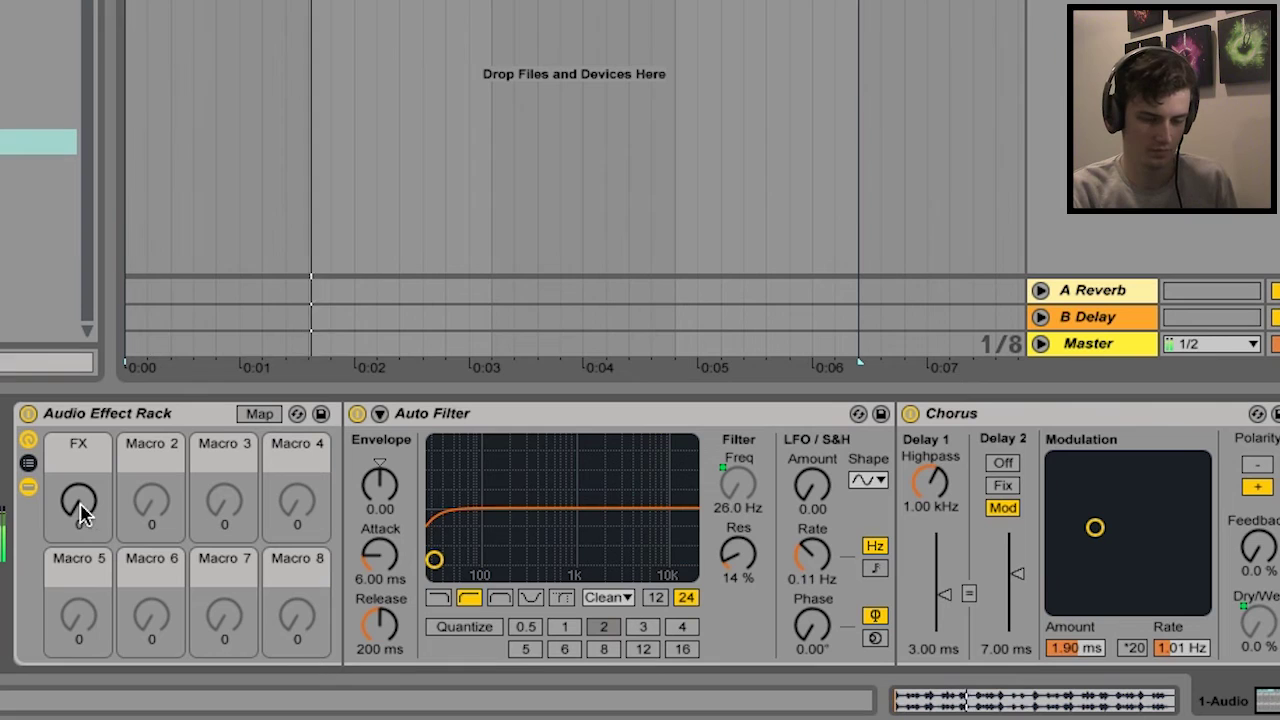
{"action": "mouse_move", "coordinate": [78, 500]}
{"action": "left_mouse_down"}
{"action": "mouse_move", "coordinate": [78, 379]}
{"action": "mouse_move", "coordinate": [78, 492]}
{"action": "left_mouse_up"}
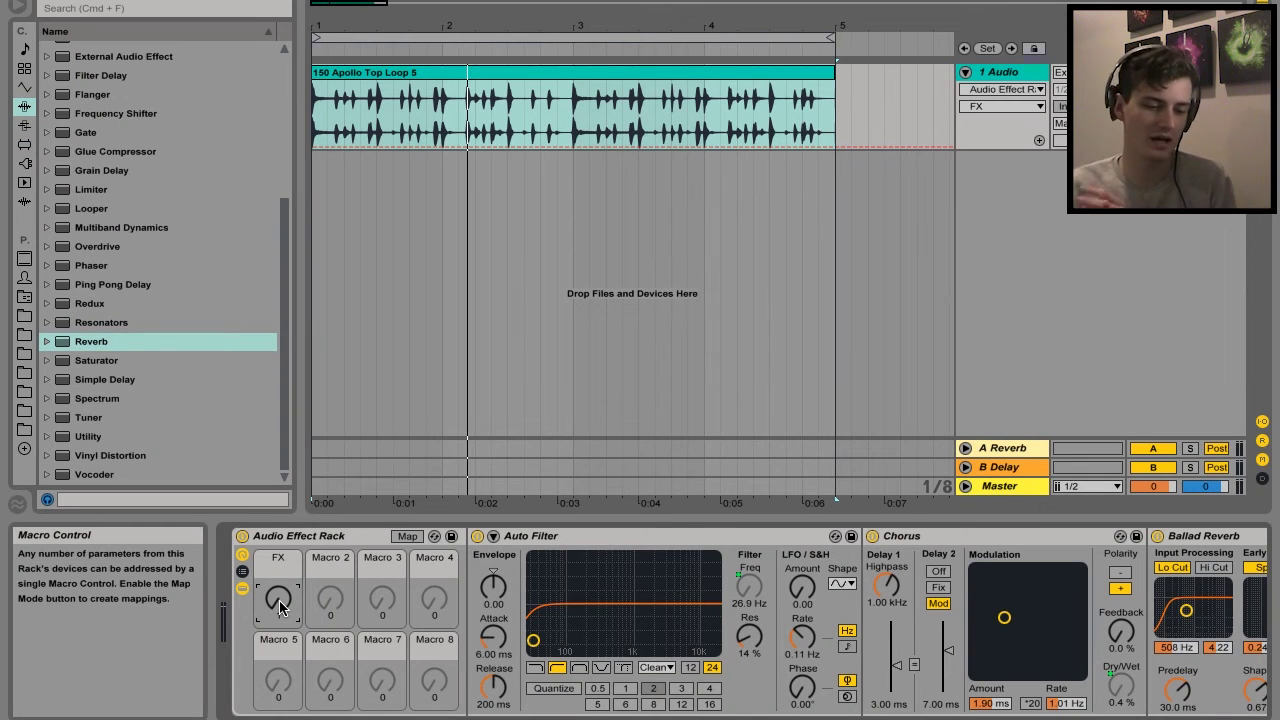
Step: Invert the reverb's Dry/Wet mapping with a 67 % minimum and a maximum near 0 %, and test the FX macro during playback
{"action": "left_click", "coordinate": [405, 537]}
{"action": "left_click", "coordinate": [383, 108]}
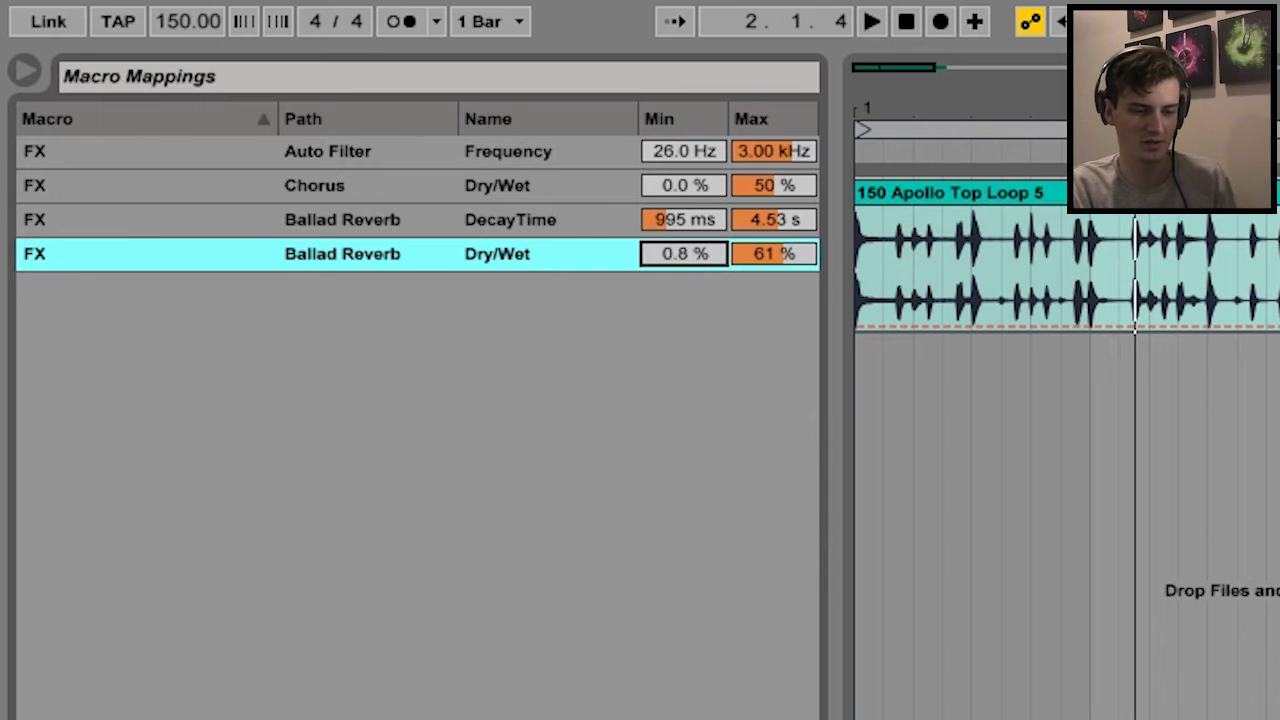
{"action": "left_click_drag", "start_coordinate": [683, 253], "coordinate": [683, 183]}
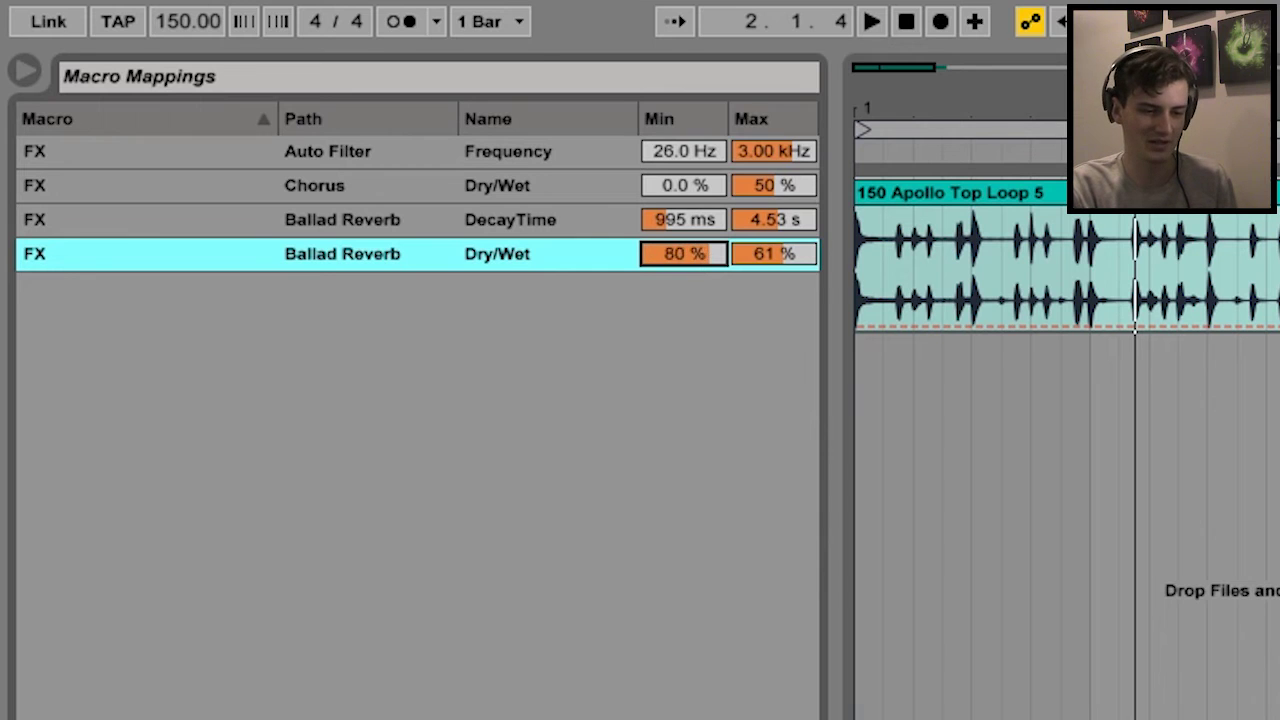
{"action": "left_click_drag", "start_coordinate": [780, 247], "coordinate": [780, 366]}
{"action": "left_click_drag", "start_coordinate": [687, 251], "coordinate": [698, 292]}
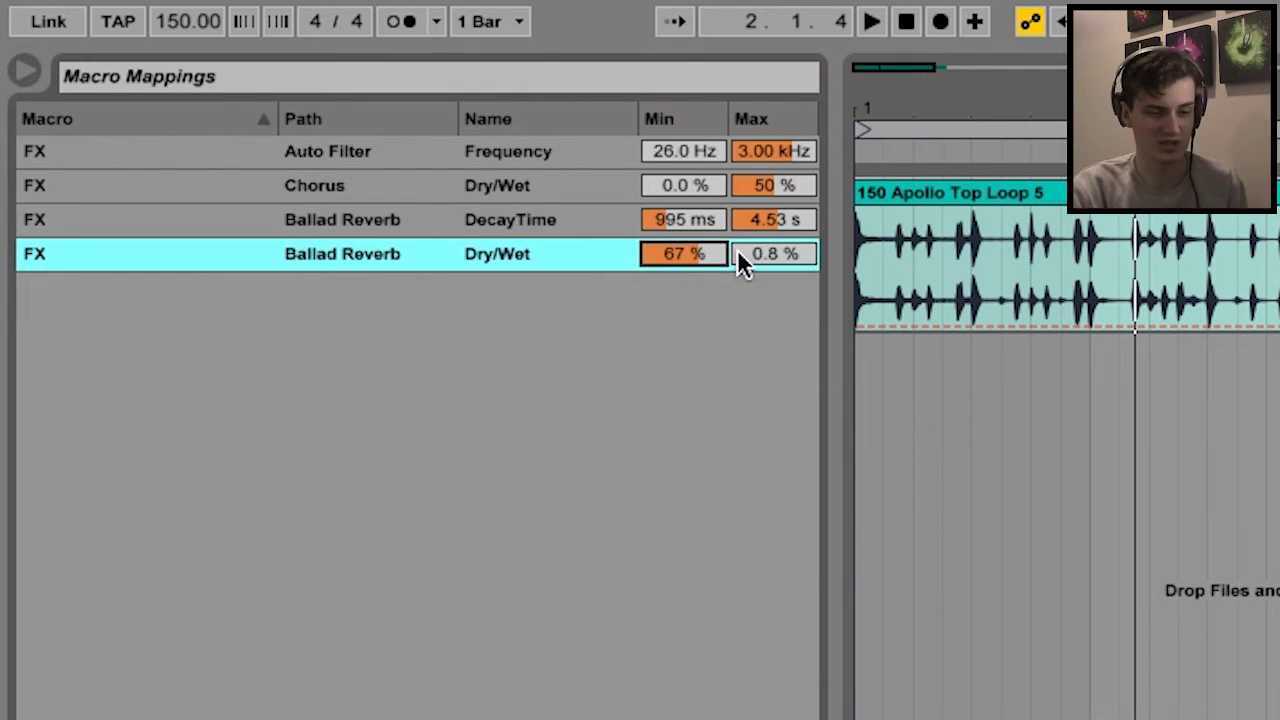
{"action": "left_click_drag", "start_coordinate": [789, 260], "coordinate": [789, 268]}
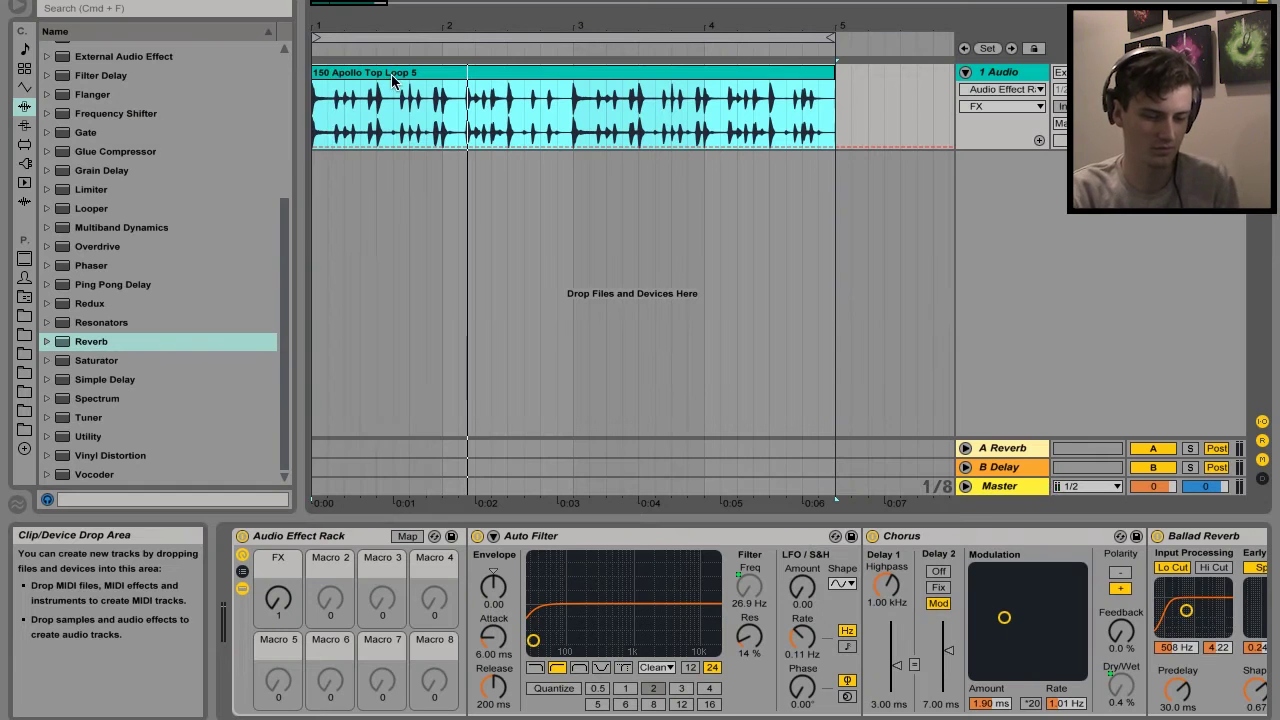
{"action": "key", "text": "space"}
{"action": "mouse_move", "coordinate": [278, 596]}
{"action": "left_mouse_down"}
{"action": "mouse_move", "coordinate": [280, 550]}
{"action": "mouse_move", "coordinate": [278, 614]}
{"action": "left_mouse_up"}
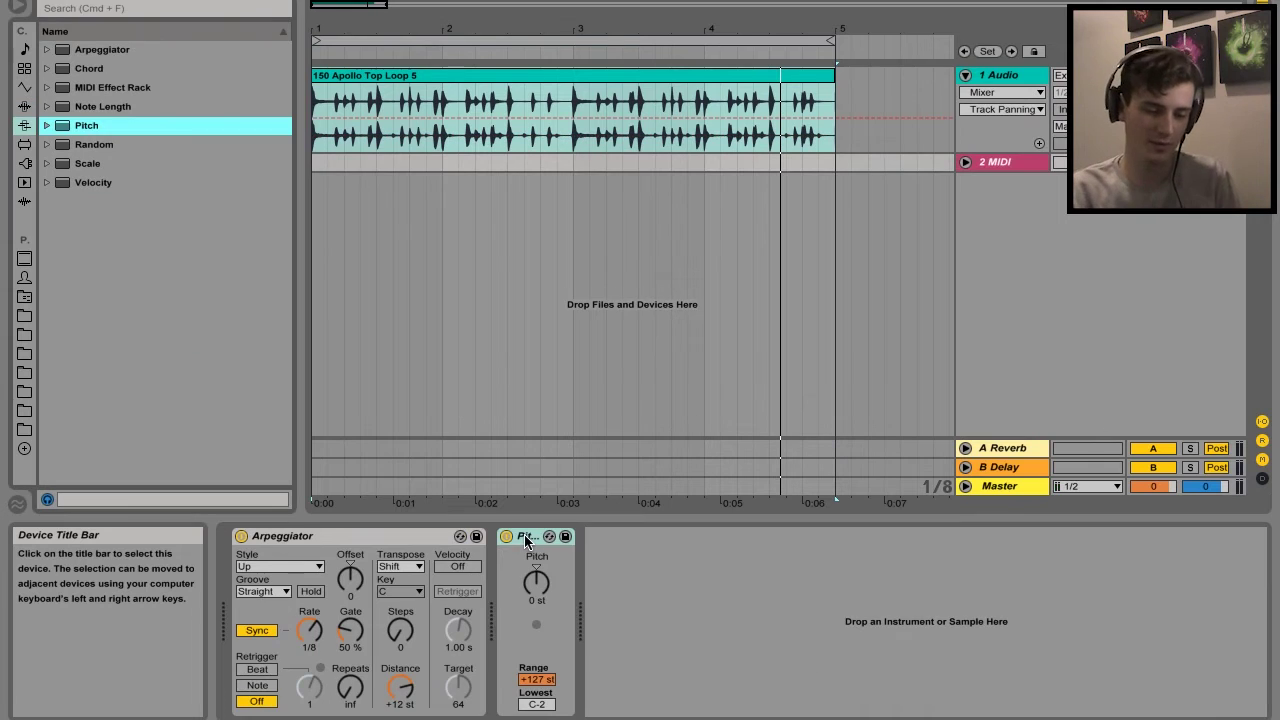
Step: Group the Arpeggiator and Pitch devices into a MIDI Effect Rack, show its macro controls, and enable macro mapping
{"action": "left_click", "coordinate": [366, 540], "text": "shift"}
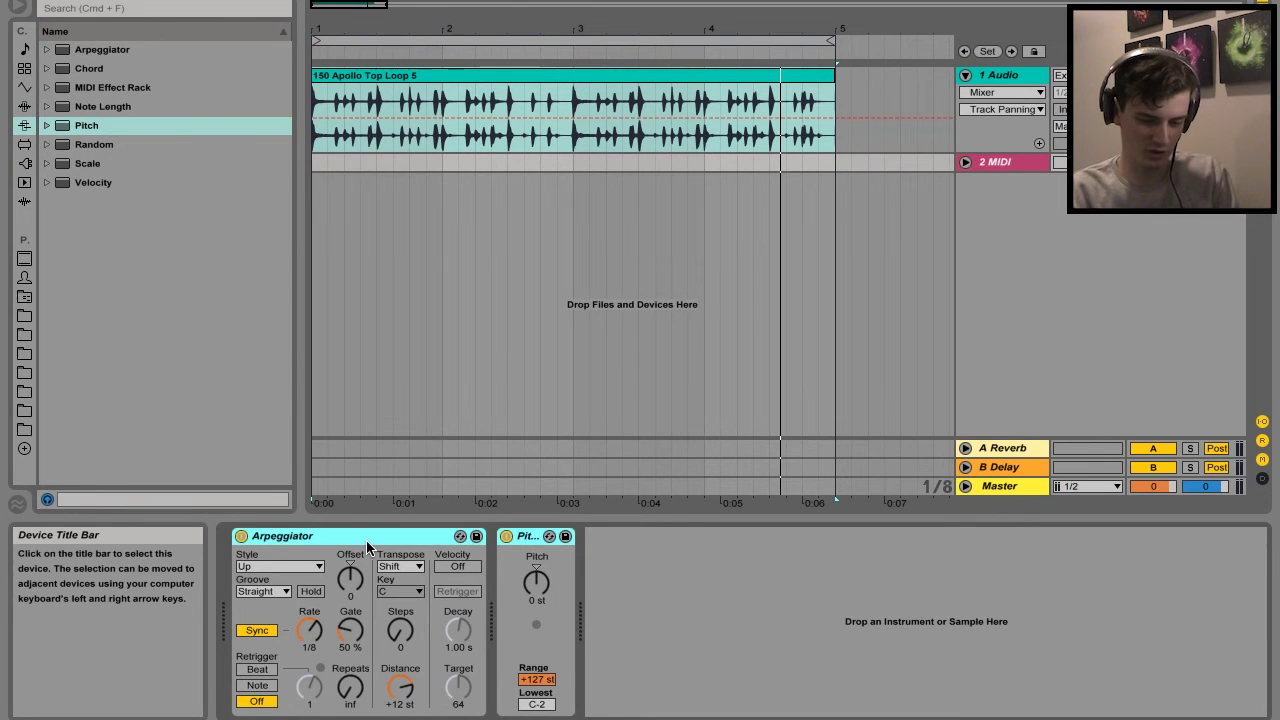
{"action": "key", "text": "super+g"}
{"action": "left_click", "coordinate": [242, 553]}
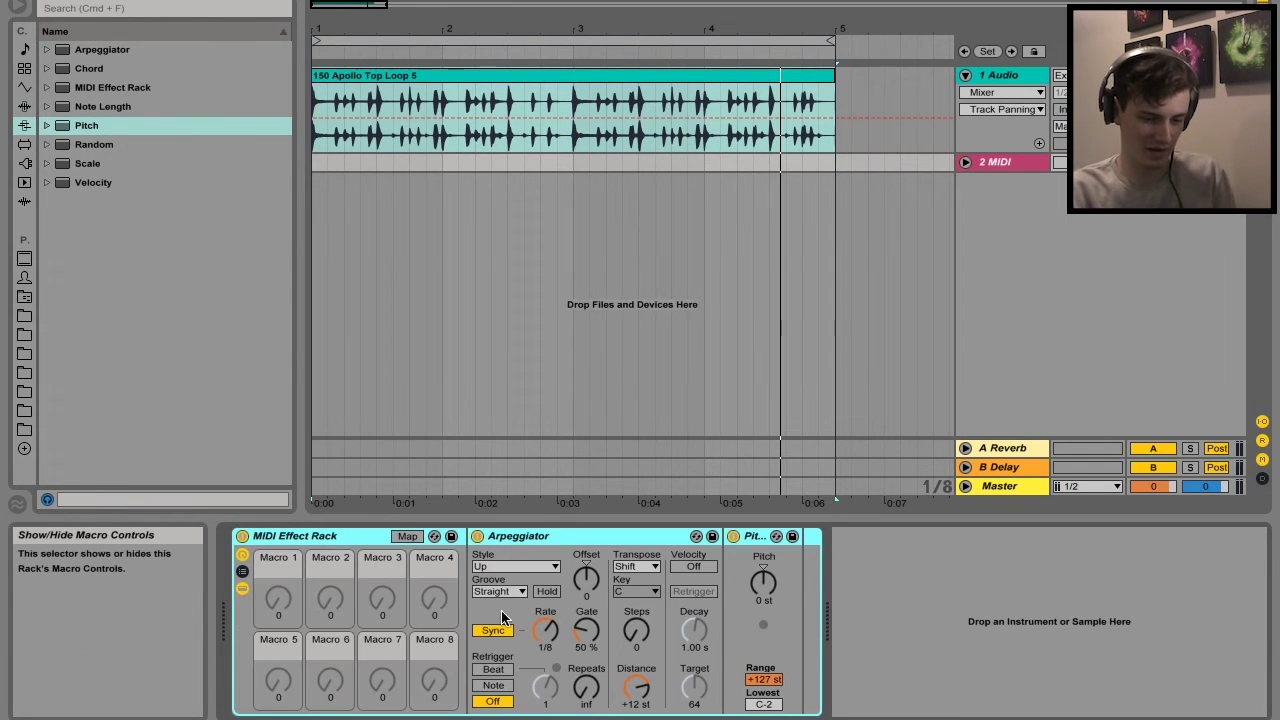
{"action": "left_click", "coordinate": [407, 536]}
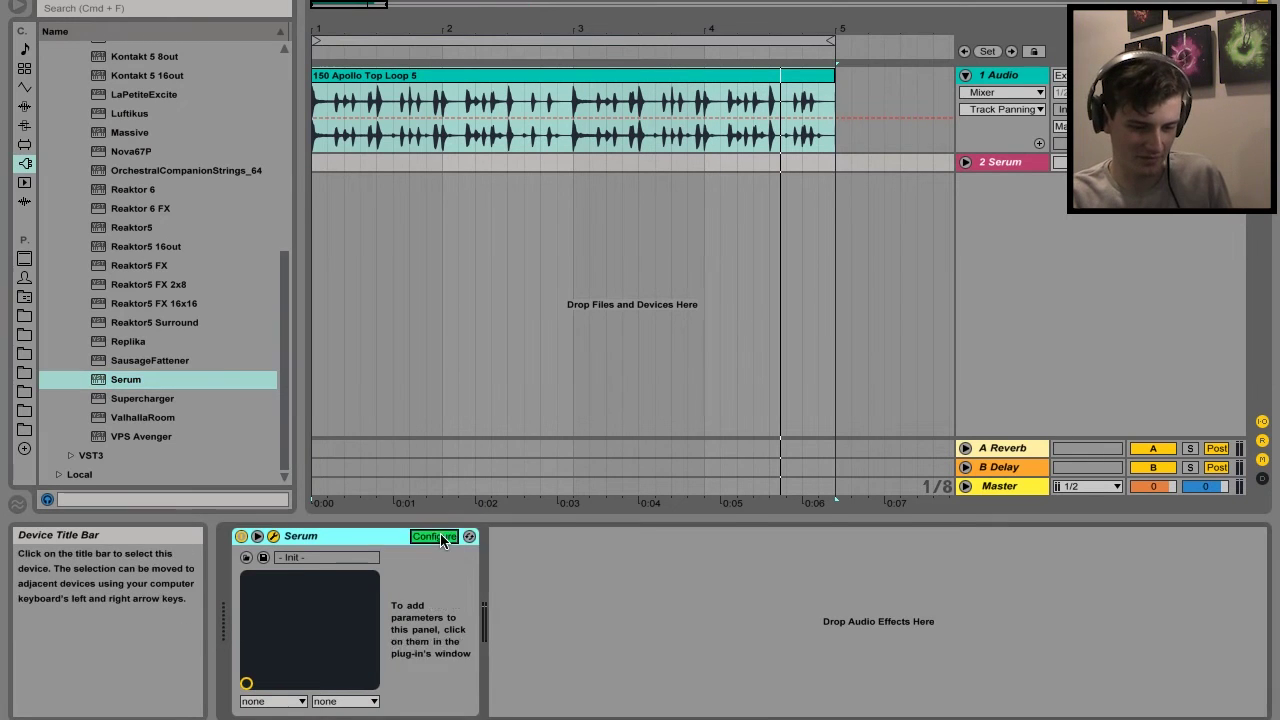
Step: Configure Serum to expose oscillator A's WT Pos parameter on the device, with the position at 2
{"action": "left_click", "coordinate": [440, 536]}
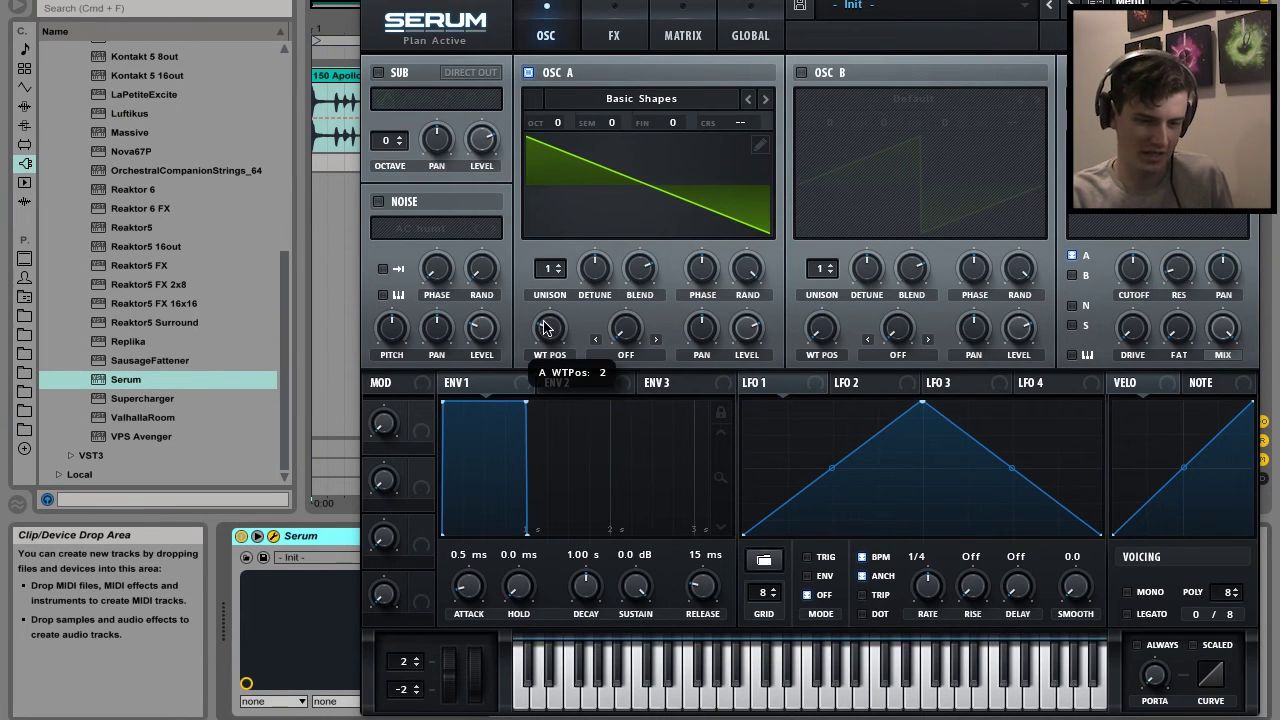
{"action": "left_click", "coordinate": [373, 2]}
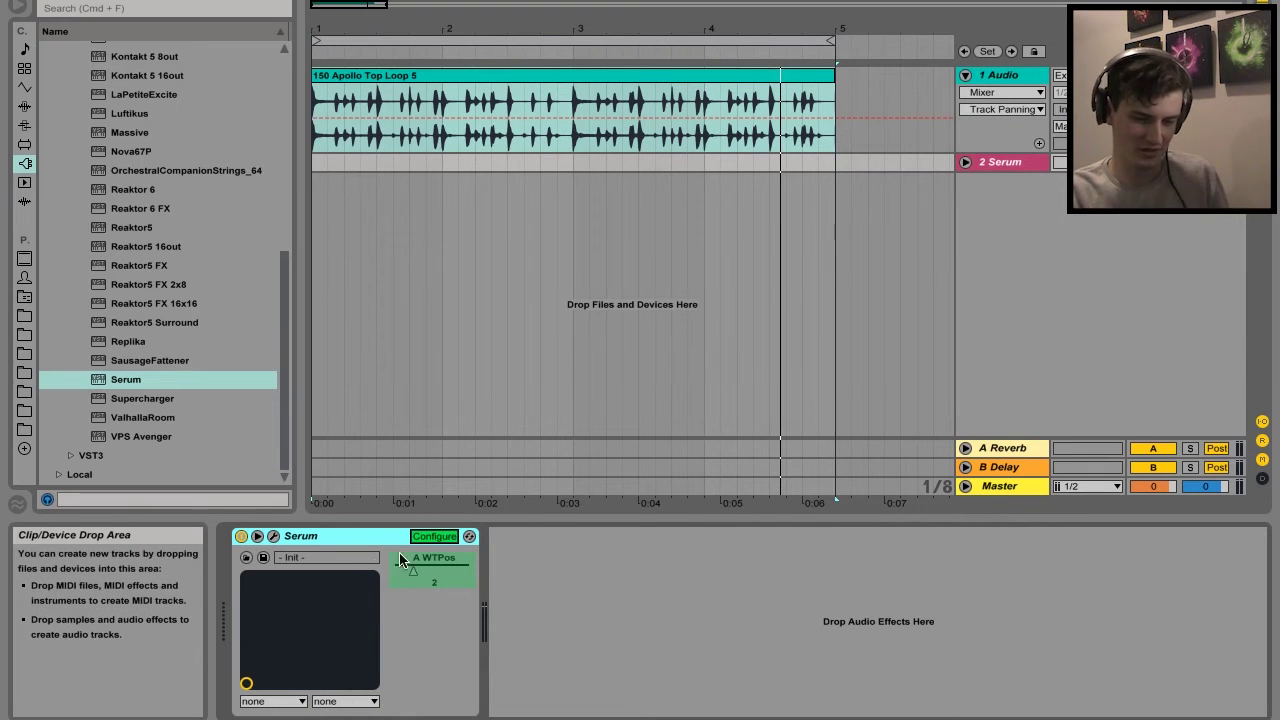
{"action": "left_click", "coordinate": [434, 536]}
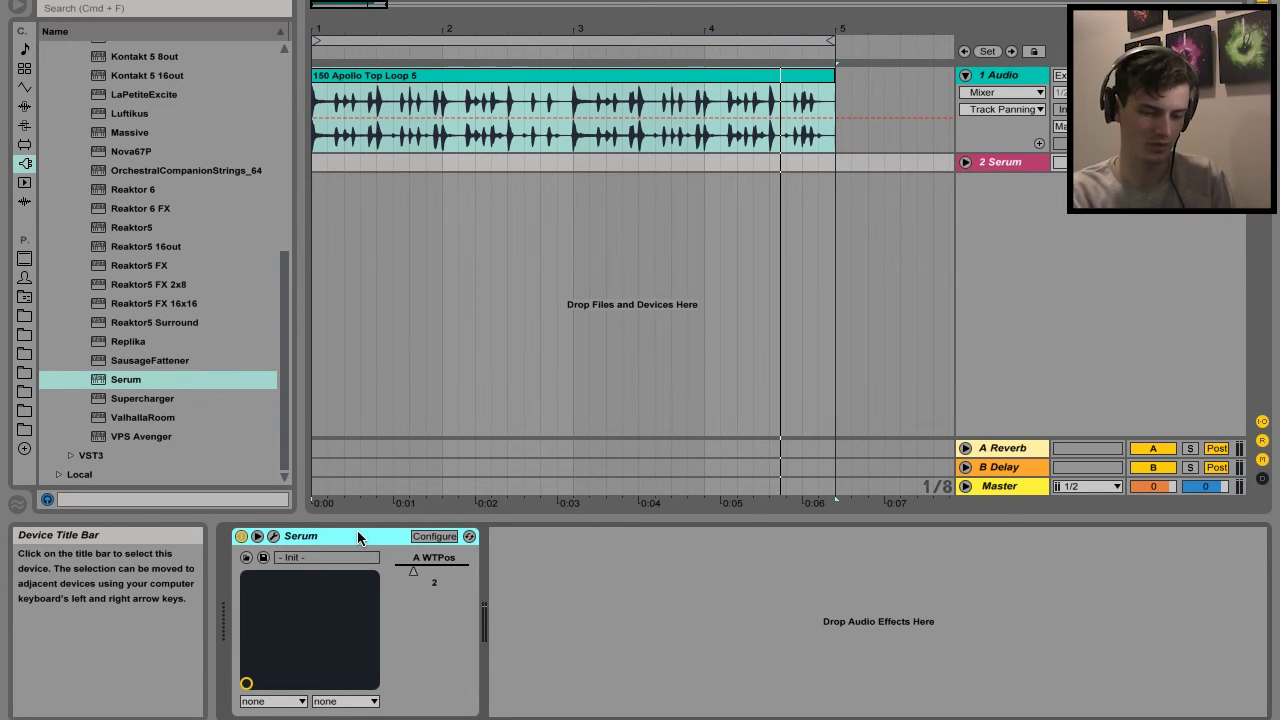
Step: Group Serum into an Instrument Rack and map its A WTPos parameter to the first macro
{"action": "key", "text": "super+g"}
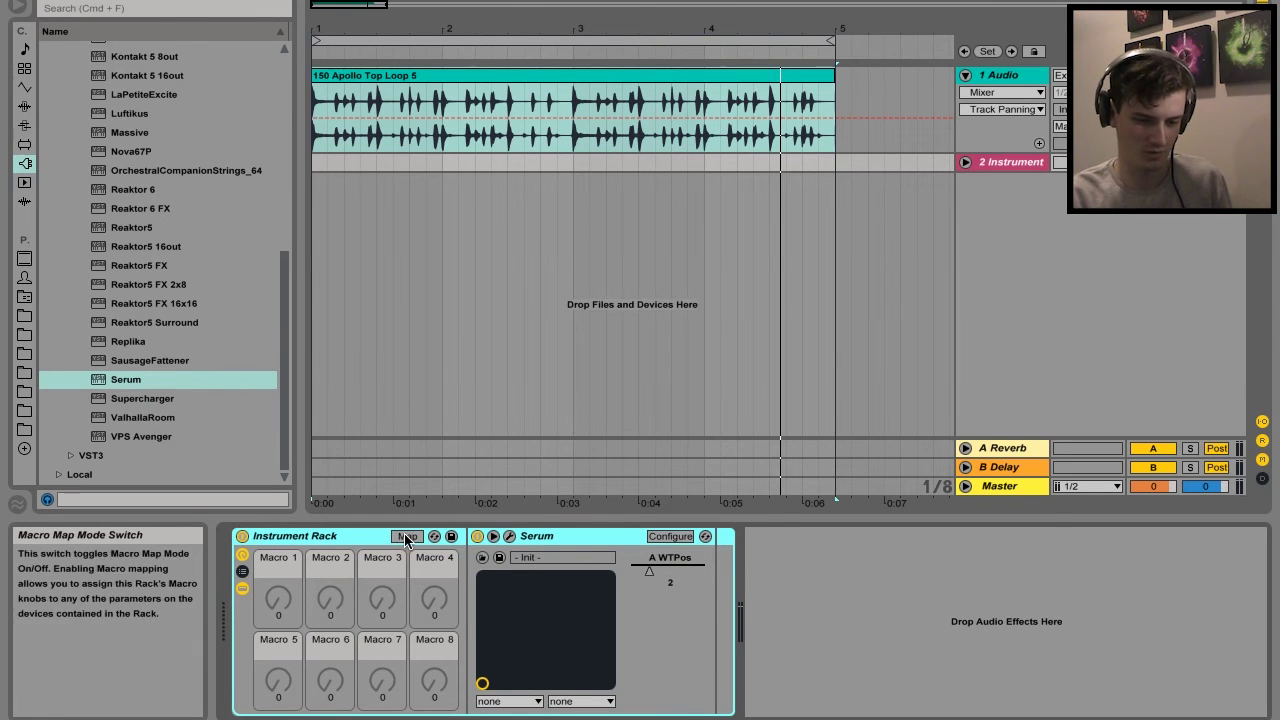
{"action": "left_click", "coordinate": [405, 537]}
{"action": "left_click", "coordinate": [651, 571]}
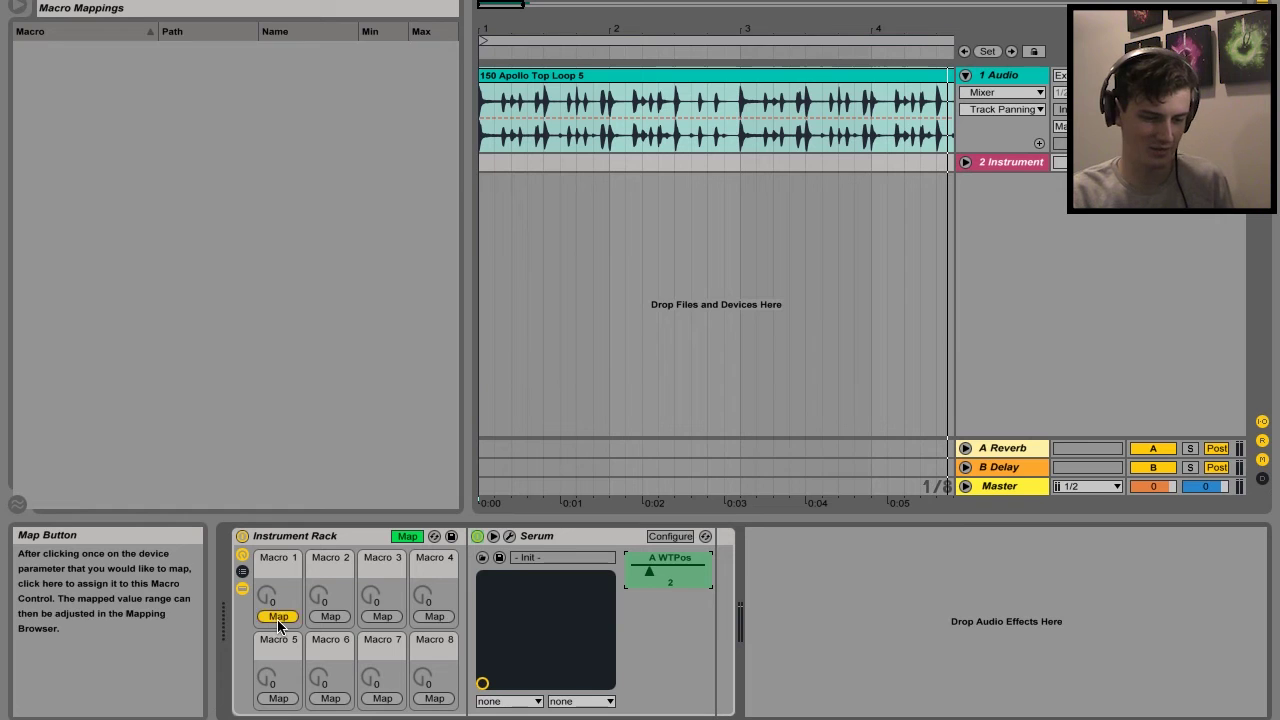
{"action": "left_click", "coordinate": [279, 616]}
{"action": "left_click", "coordinate": [405, 537]}
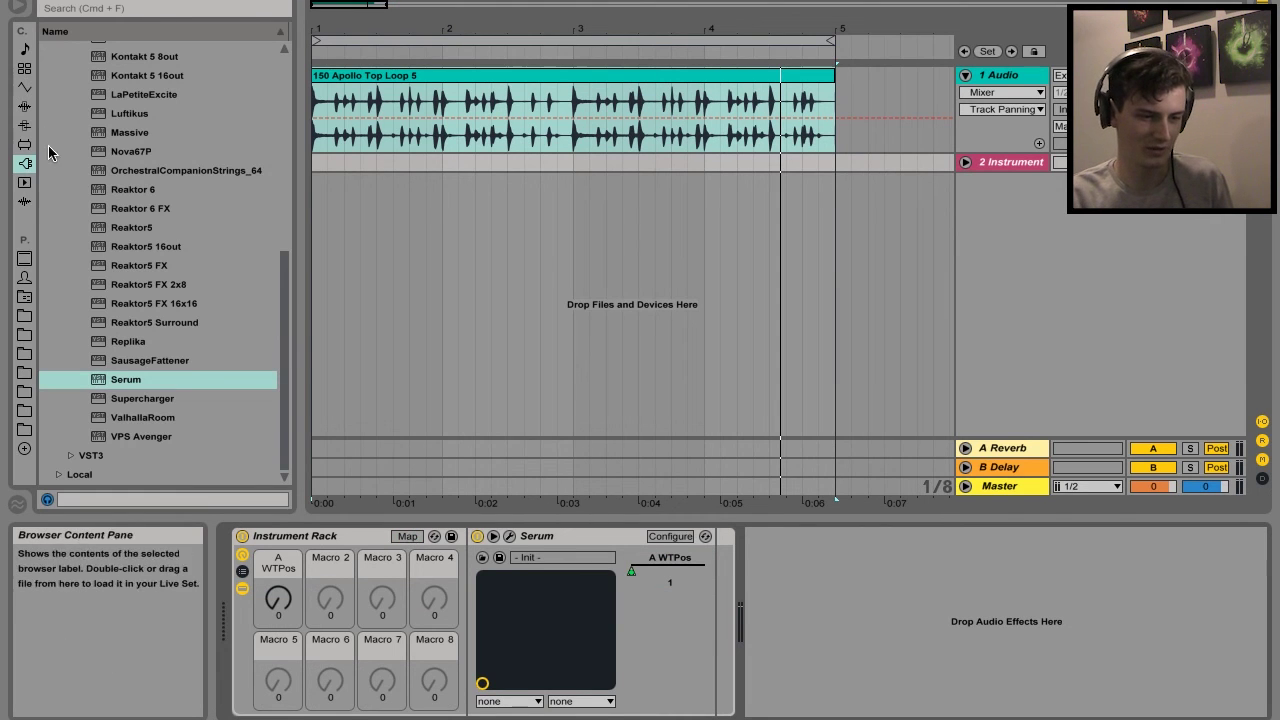
Step: Add a Limiter after Serum inside the Instrument Rack and map its Gain to the first macro
{"action": "left_click", "coordinate": [24, 106]}
{"action": "left_click_drag", "start_coordinate": [82, 185], "coordinate": [685, 574]}
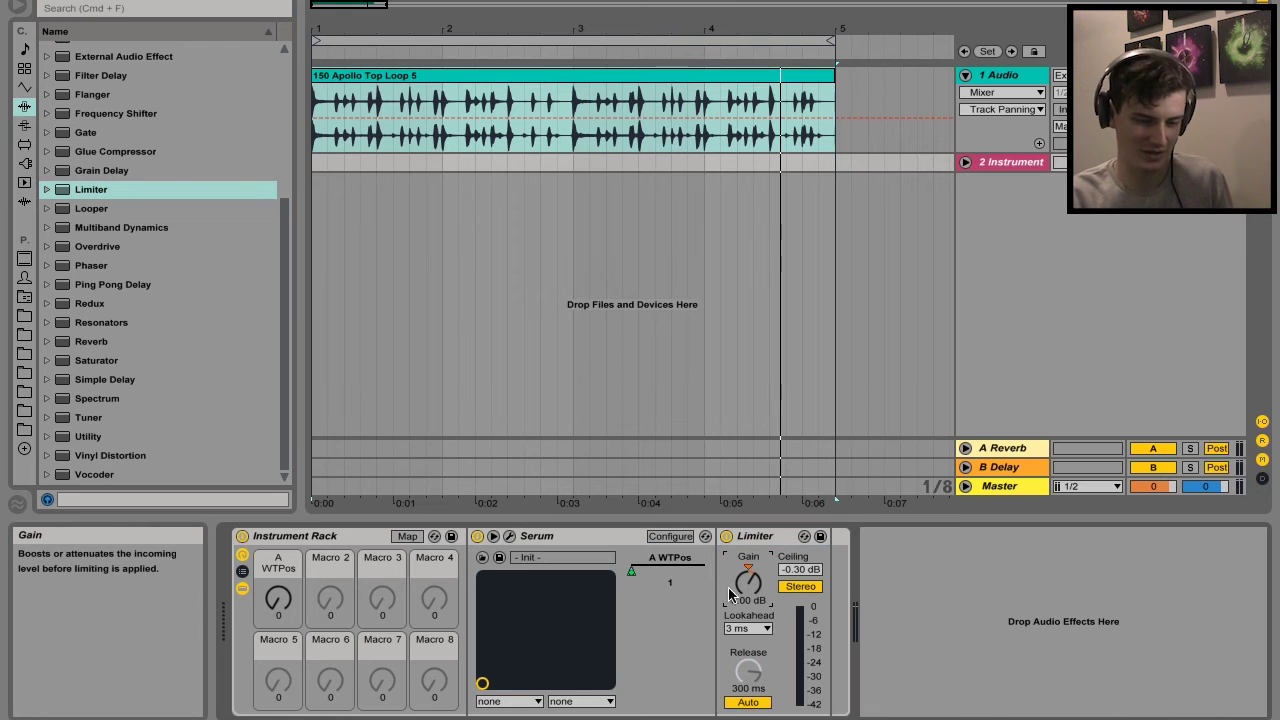
{"action": "left_click", "coordinate": [407, 536]}
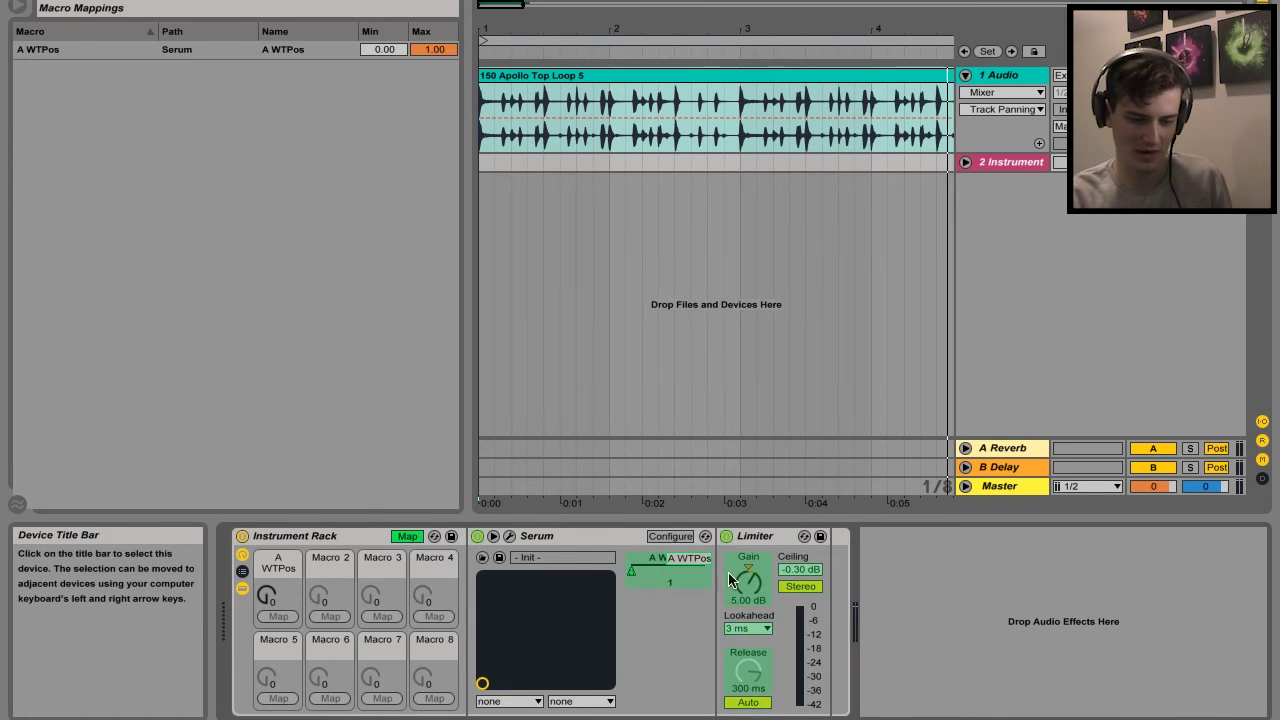
{"action": "left_click", "coordinate": [278, 616]}
{"action": "left_click", "coordinate": [407, 536]}
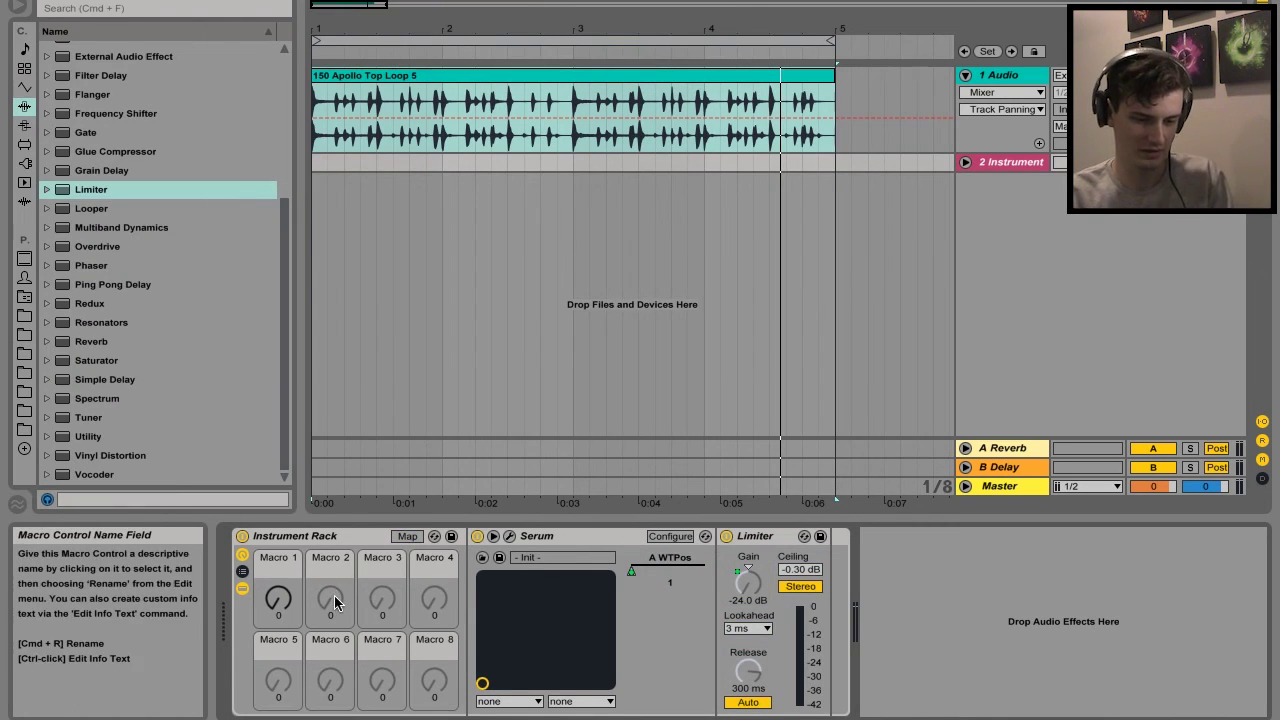
Step: Set the Limiter Gain mapping range to 0.00 dB minimum and about 4.88 dB maximum, and turn Macro 1 up to 127
{"action": "left_click", "coordinate": [407, 536]}
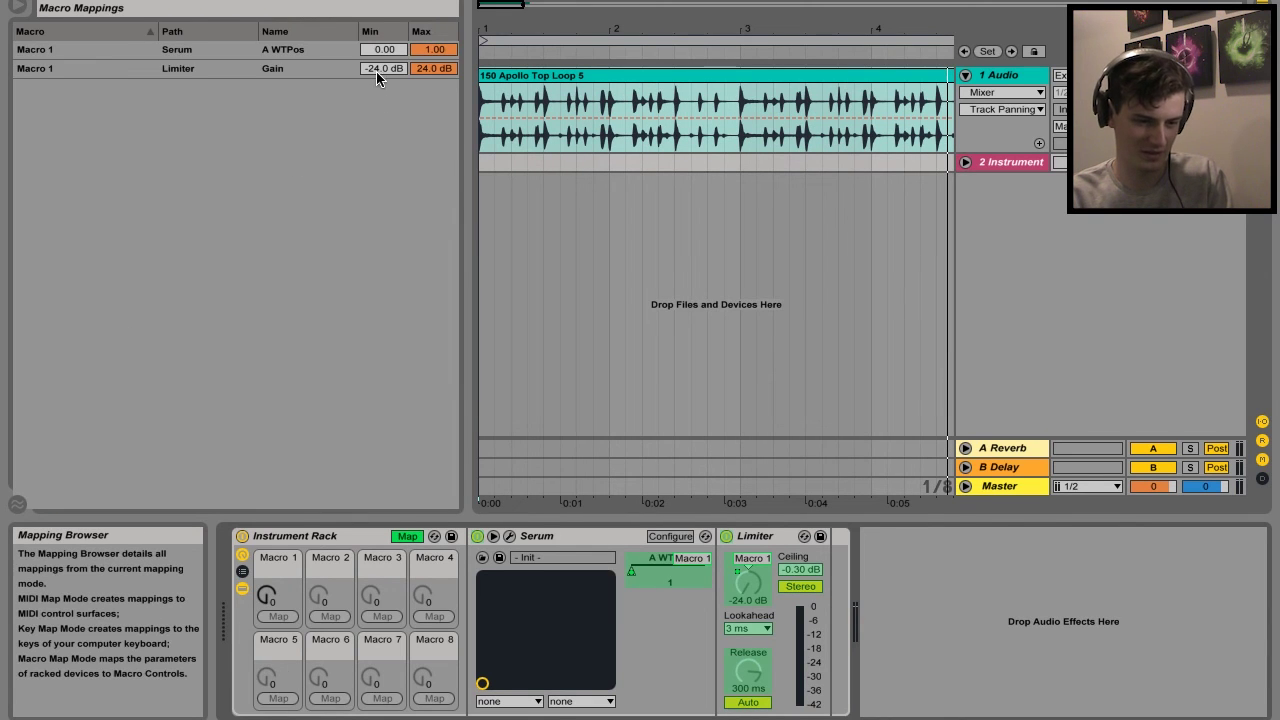
{"action": "left_click", "coordinate": [376, 69]}
{"action": "type", "text": "0"}
{"action": "key", "text": "Return"}
{"action": "left_click", "coordinate": [444, 68]}
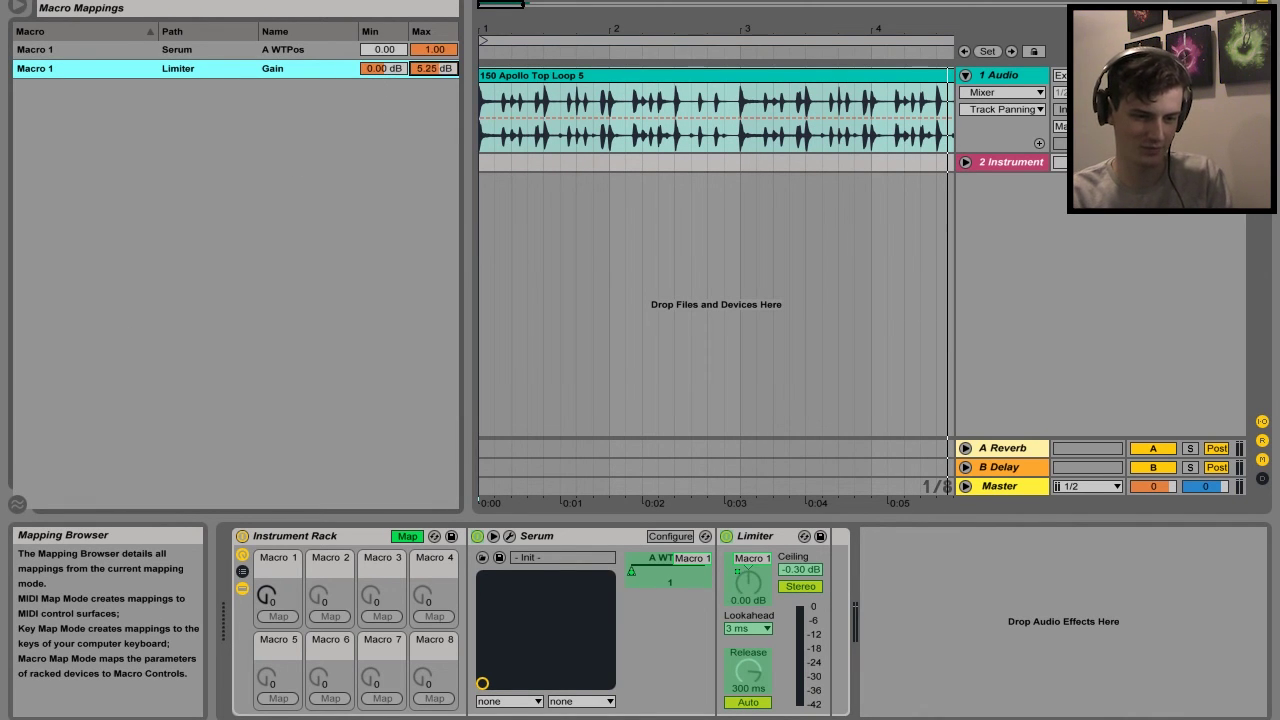
{"action": "left_click", "coordinate": [407, 536]}
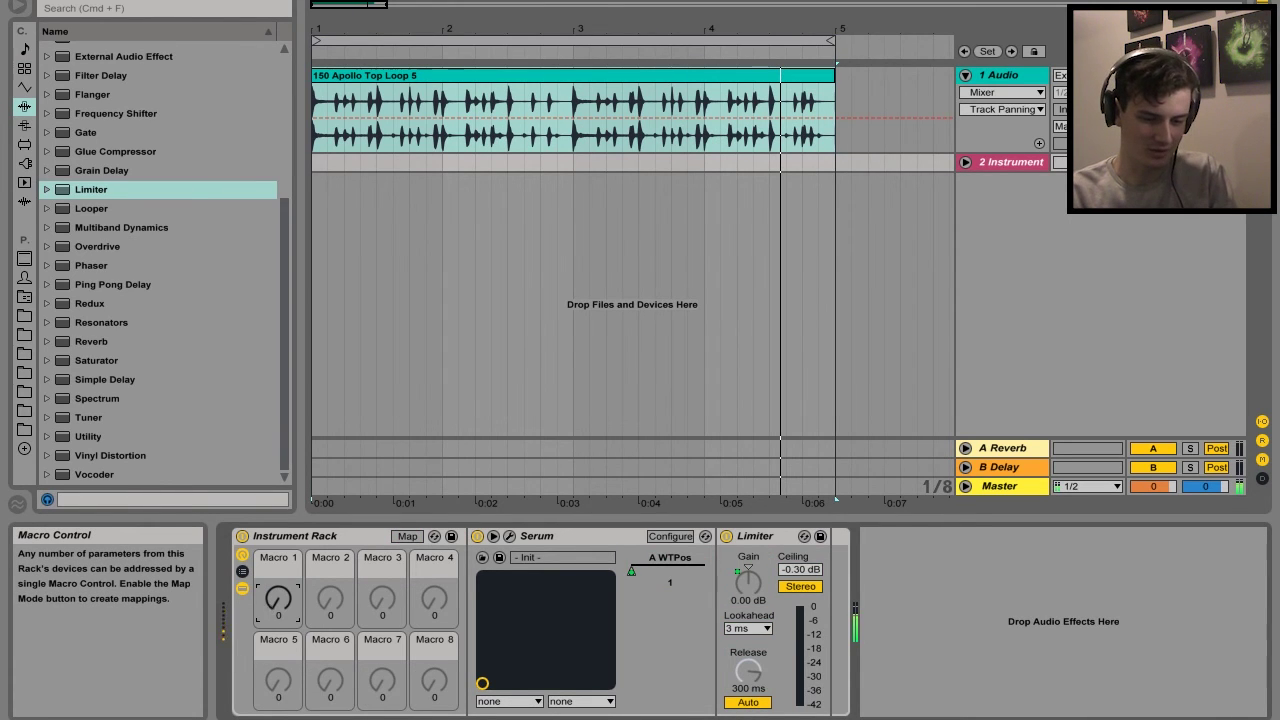
{"action": "mouse_move", "coordinate": [278, 598]}
{"action": "left_mouse_down"}
{"action": "mouse_move", "coordinate": [278, 715]}
{"action": "mouse_move", "coordinate": [278, 590]}
{"action": "left_mouse_up"}
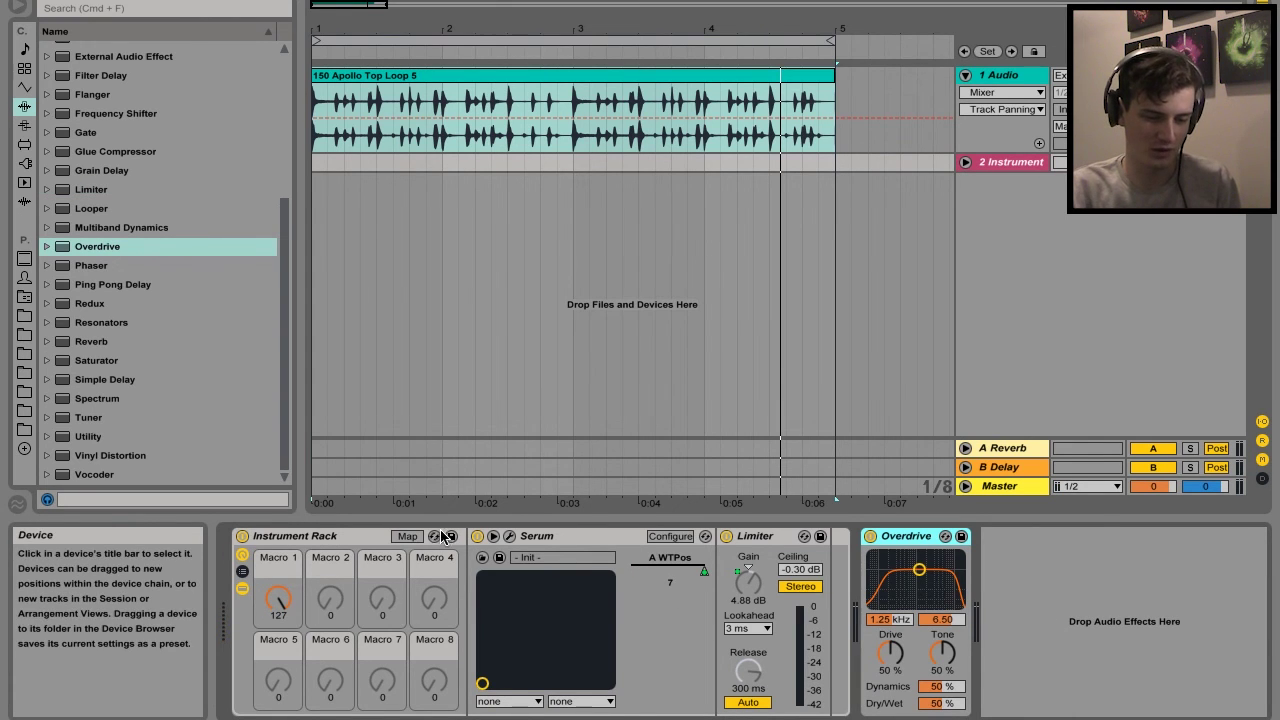
Step: Move the Overdrive into the Instrument Rack after the Limiter while macro mapping is on, and leave mapping
{"action": "left_click", "coordinate": [407, 536]}
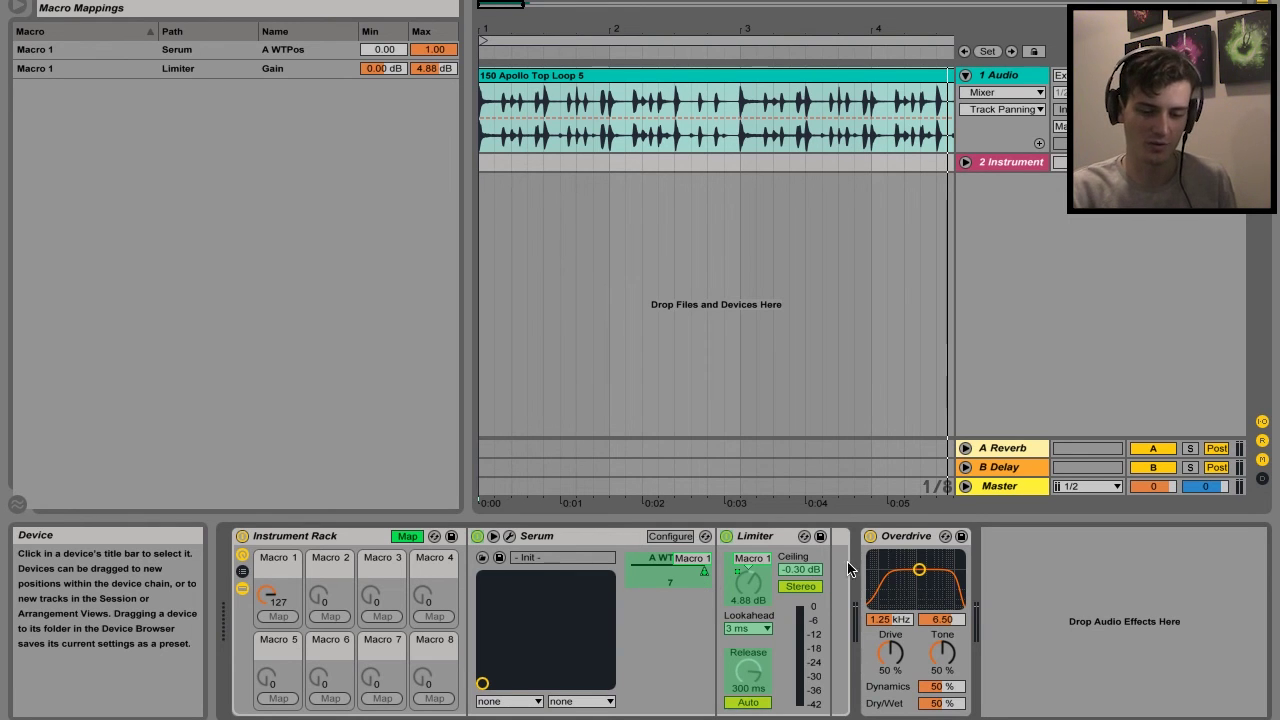
{"action": "left_click_drag", "start_coordinate": [898, 536], "coordinate": [818, 536]}
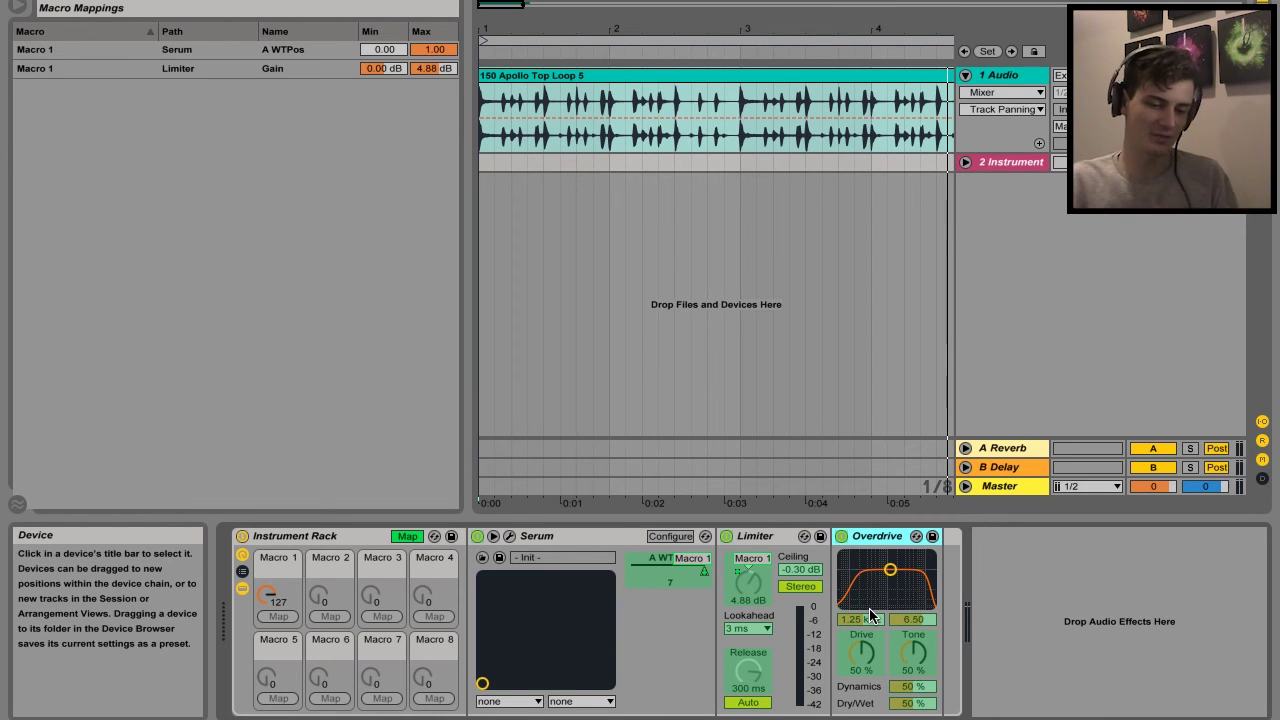
{"action": "left_click", "coordinate": [407, 536]}
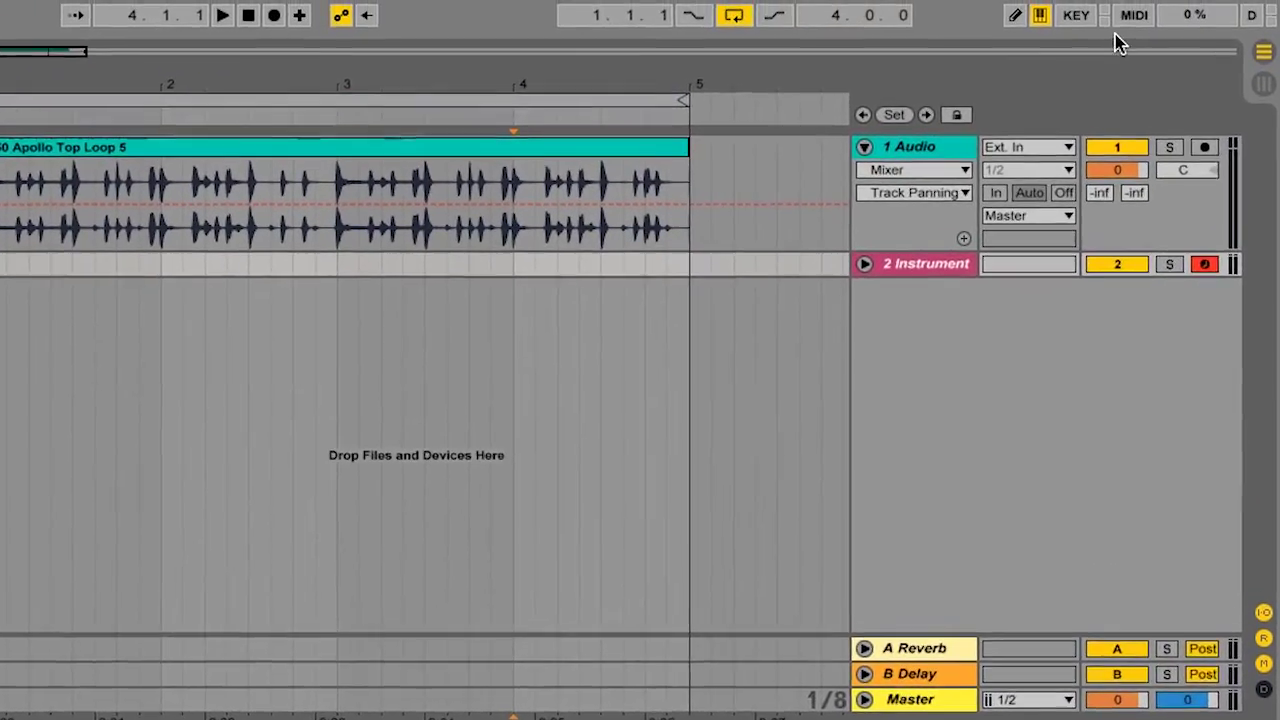
Step: Open MIDI mapping mode to examine which rack macros and device controls can be assigned, and leave it
{"action": "left_click", "coordinate": [1142, 6]}
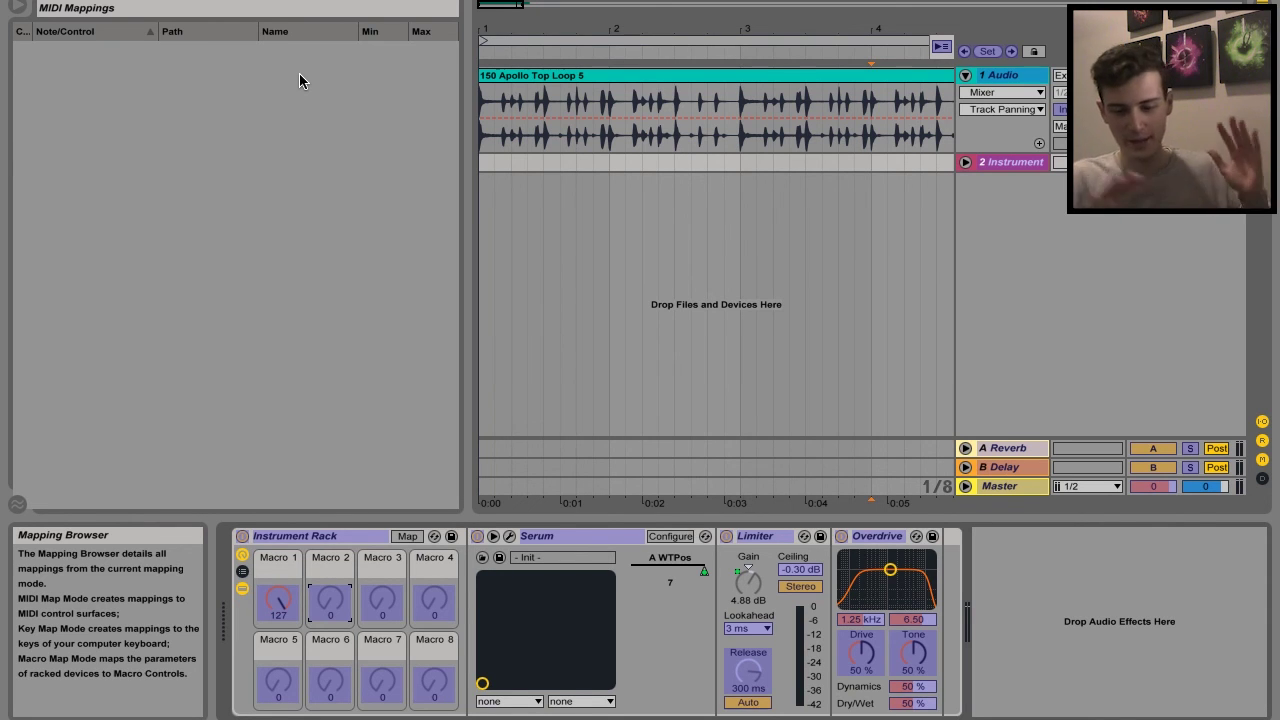
{"action": "key", "text": "super+m"}
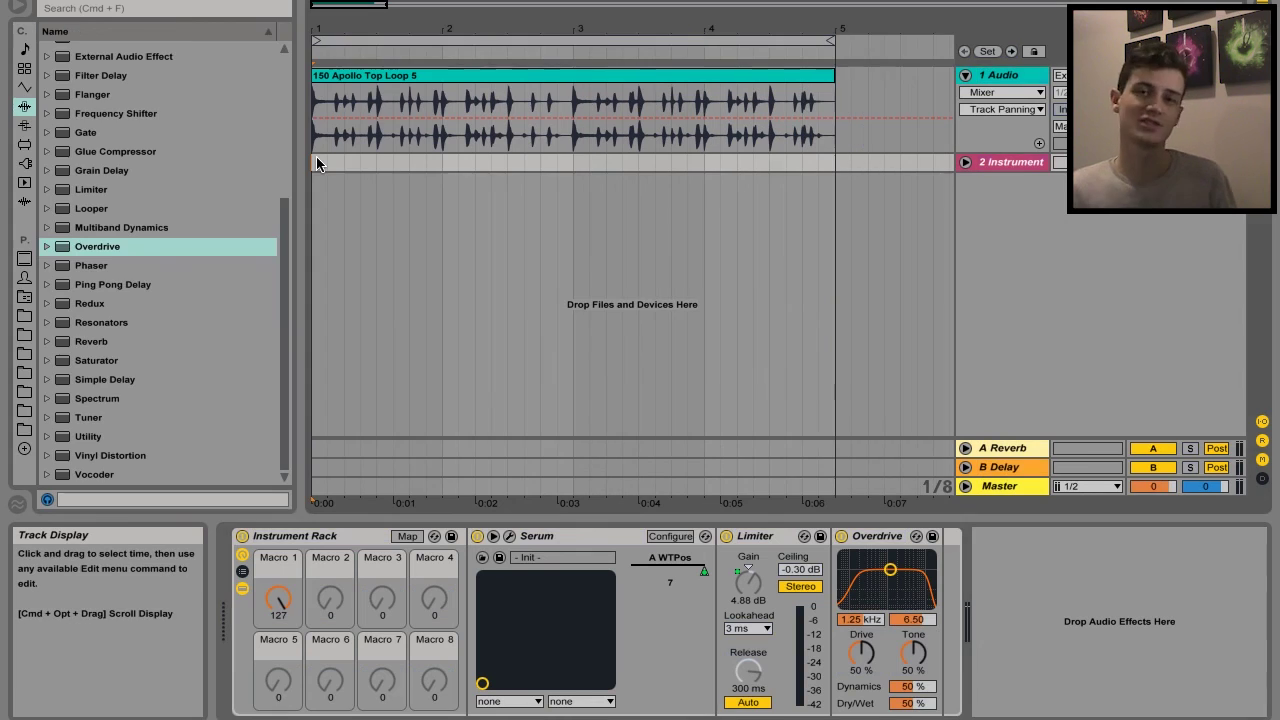